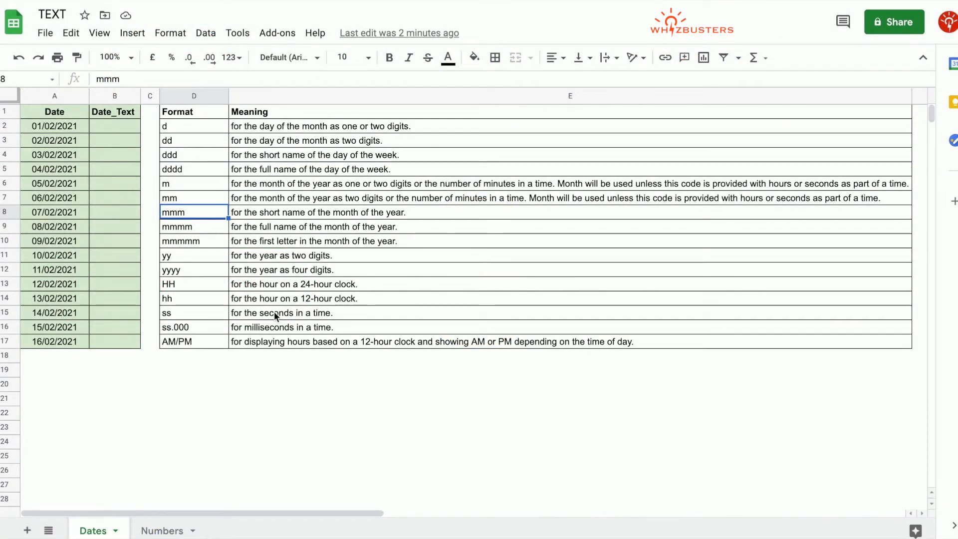
click(69, 399)
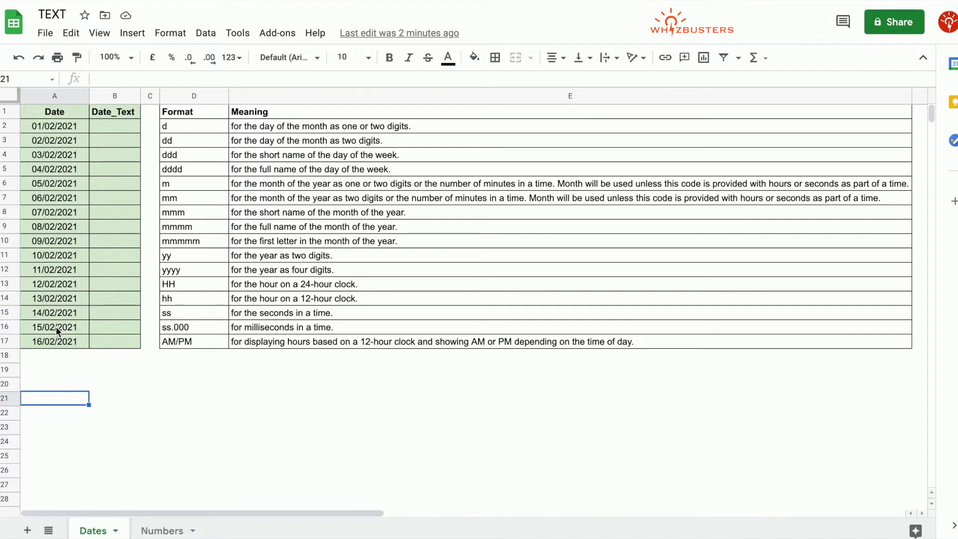
click(59, 357)
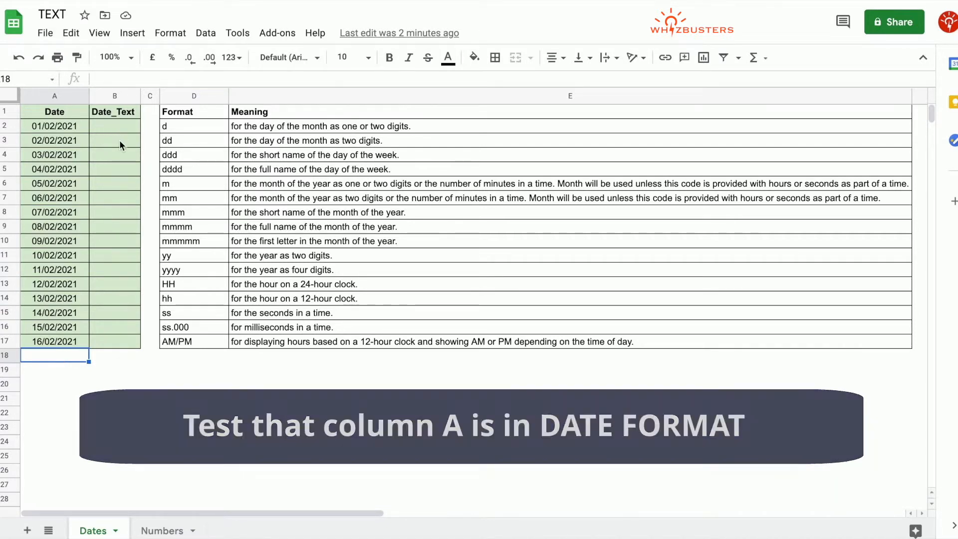
Step: Test that column A holds real dates by entering =A2+5 in cell B2, and dismiss the suggested auto-fill
click(116, 131)
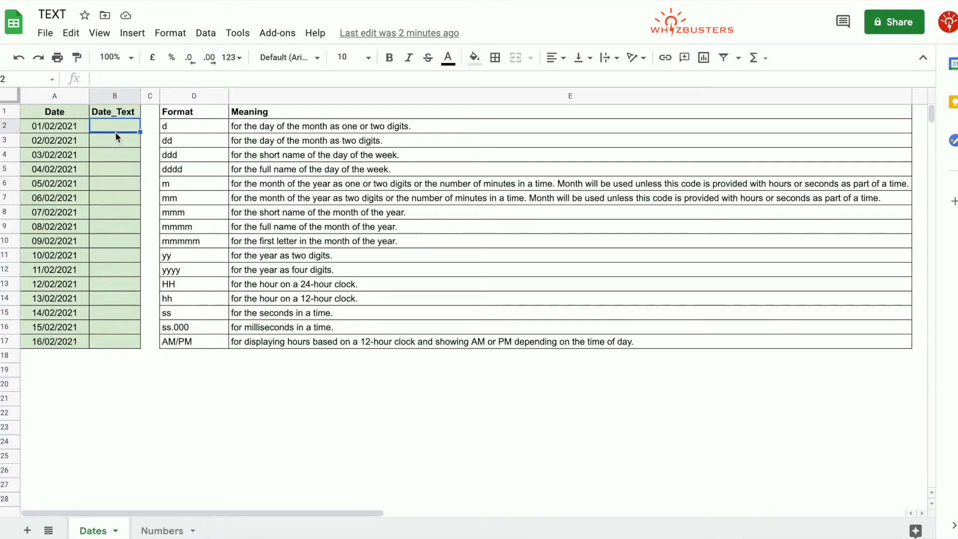
text(=)
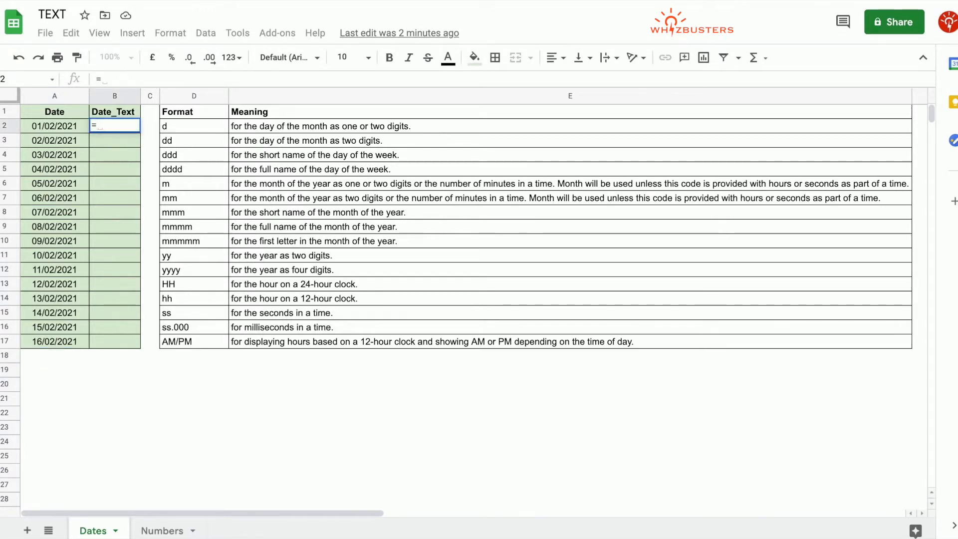
click(53, 127)
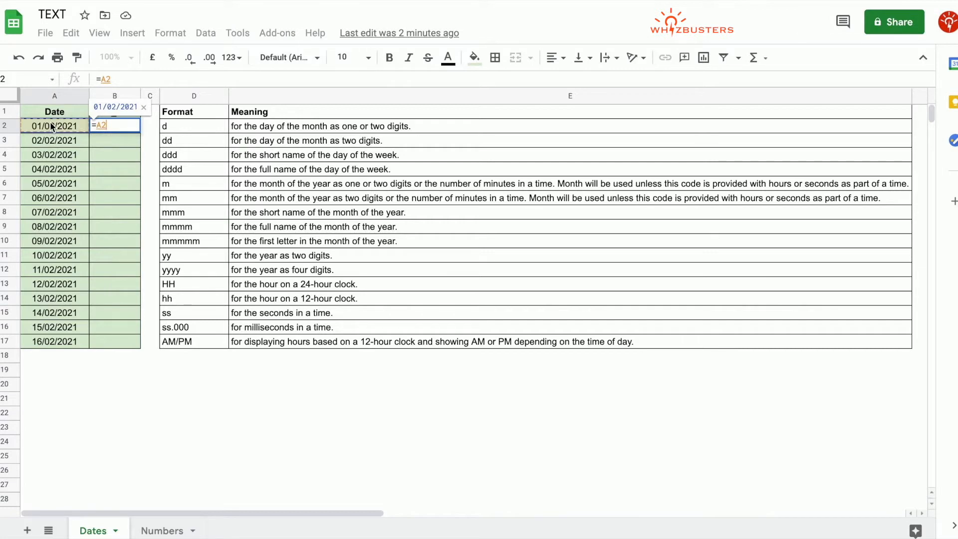
text(+5)
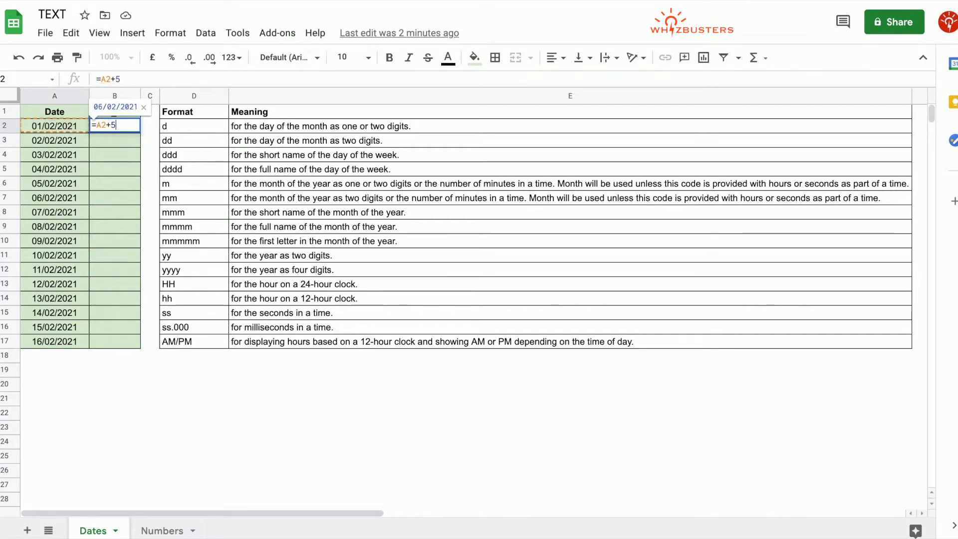
key(Return)
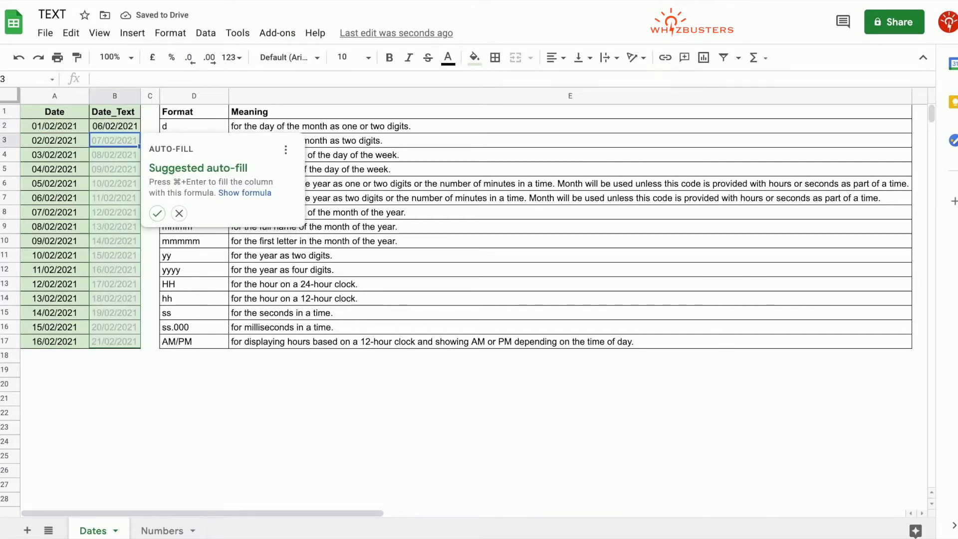
key(Escape)
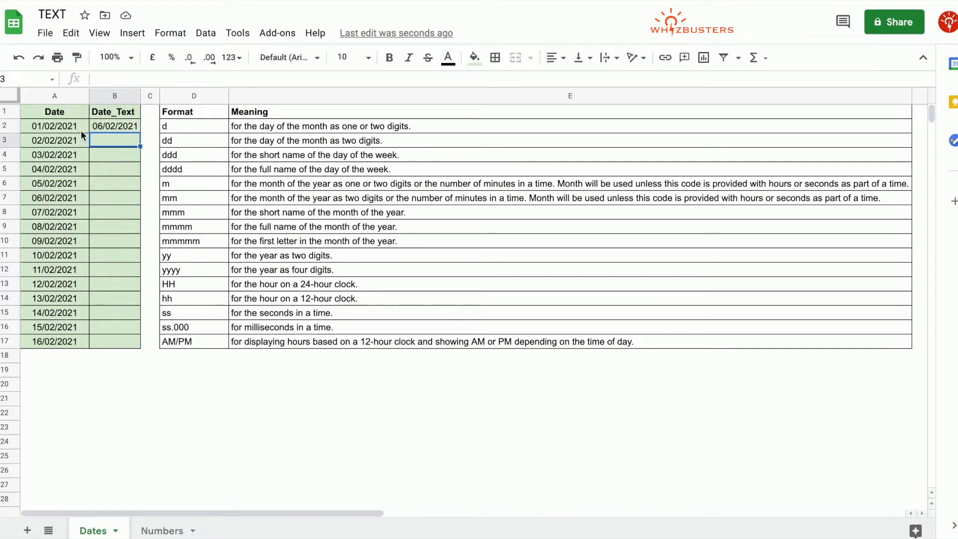
Step: Replace the test formula in B2 with =text(A2,"d") to convert the date in A2 to its day number
click(114, 126)
text(=)
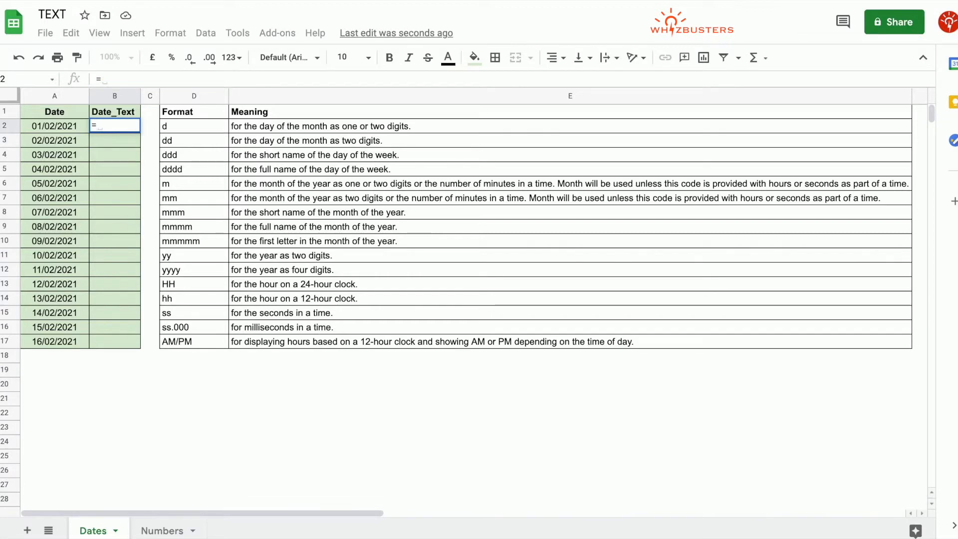
text(text()
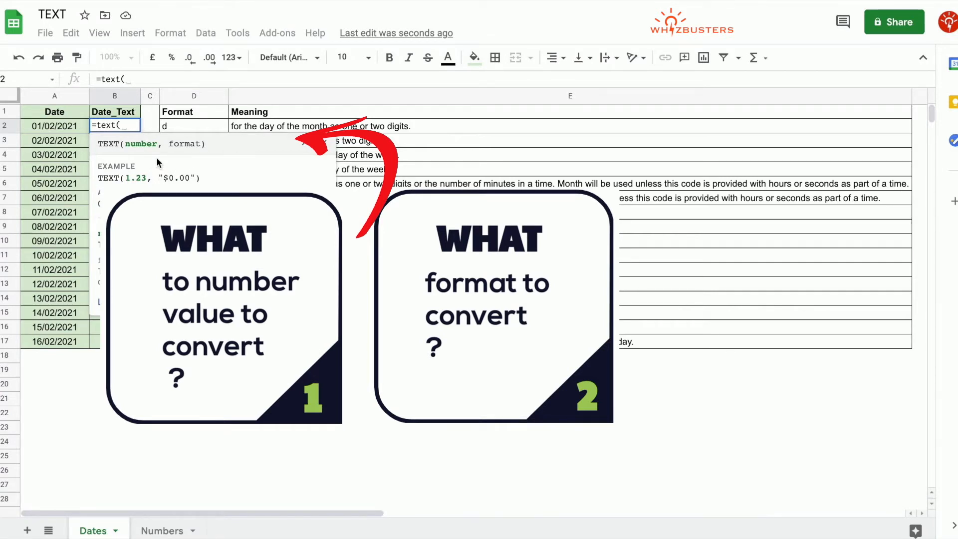
click(66, 130)
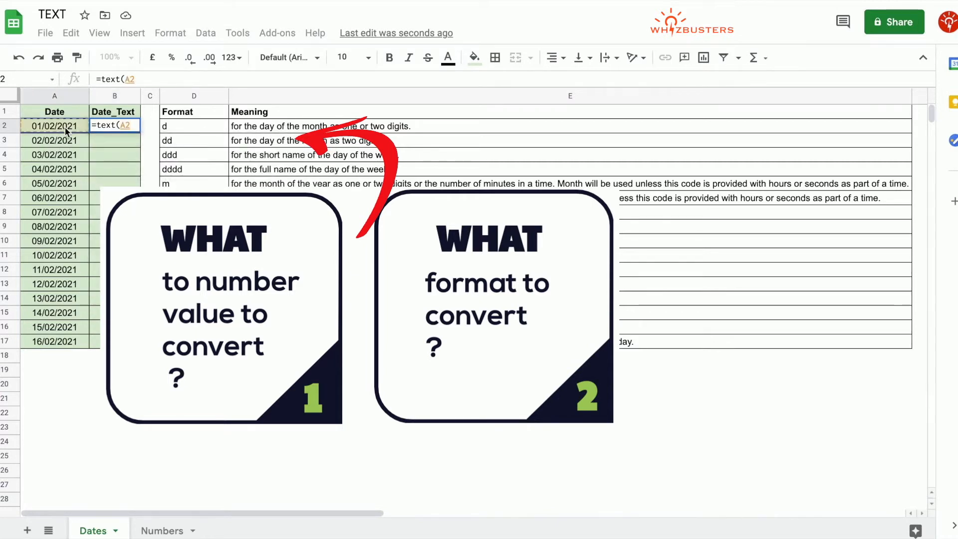
text(,)
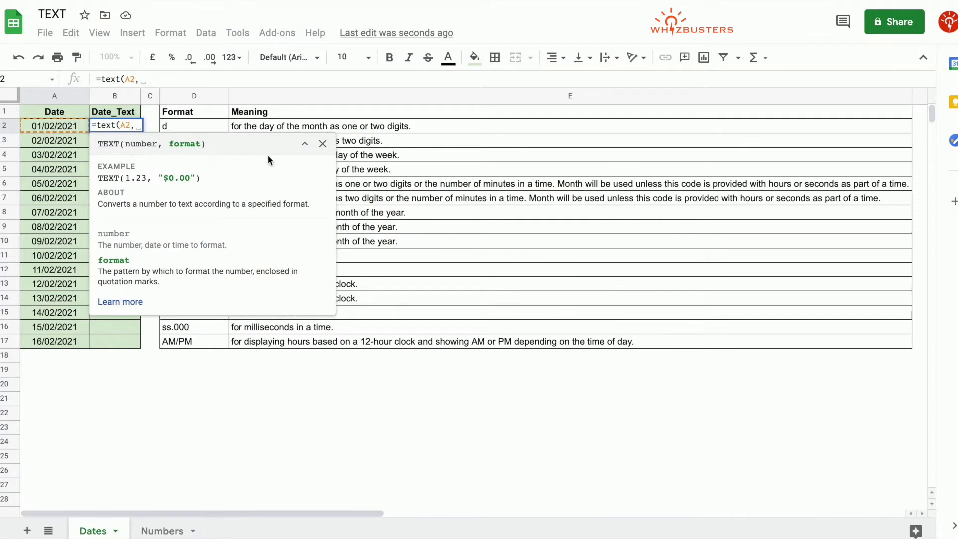
click(323, 144)
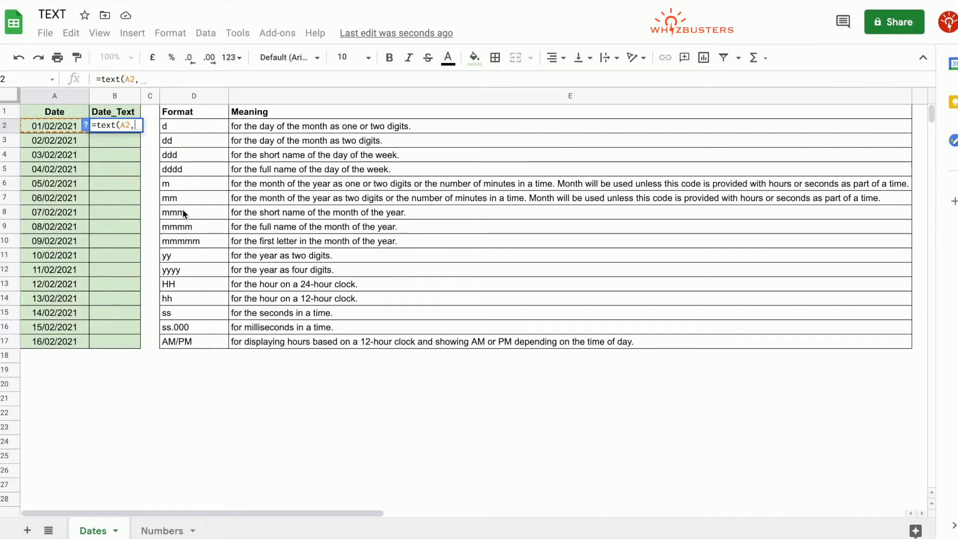
text("d")
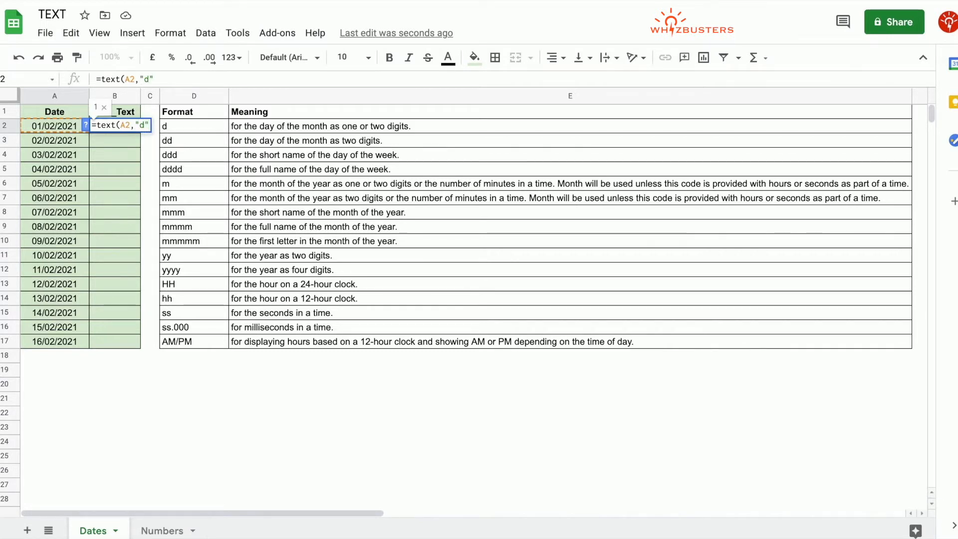
key(Return)
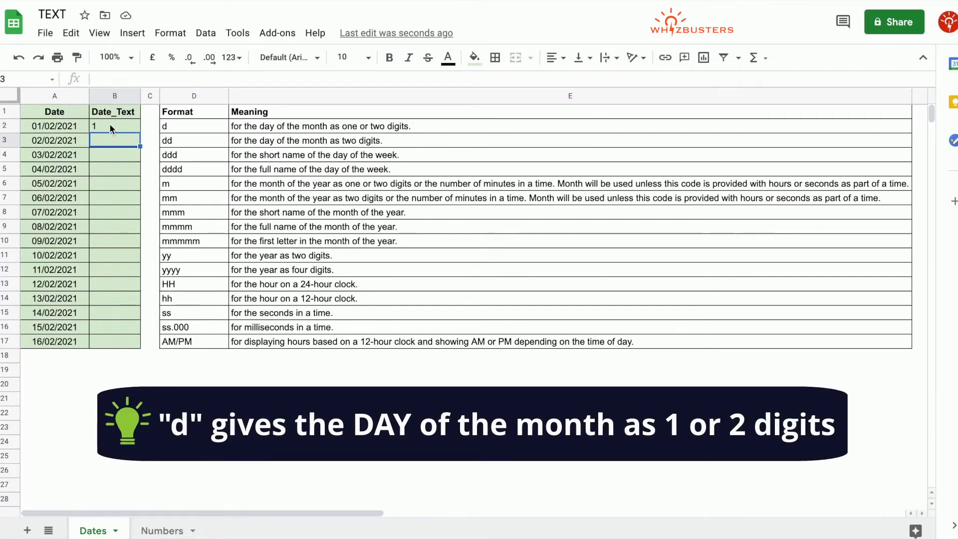
Step: Fill the "d" formula from B2 down the Date_Text column to B17
click(109, 123)
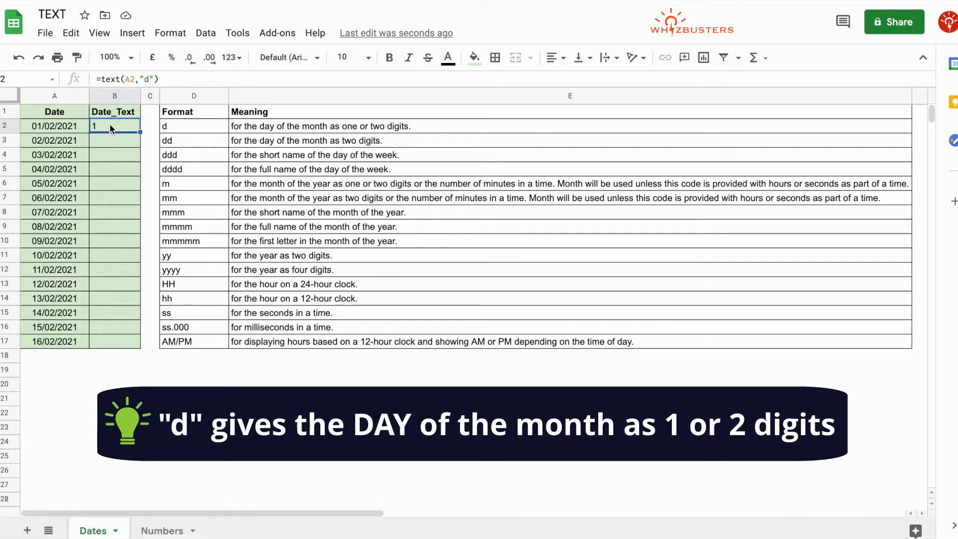
drag(141, 132, 127, 342)
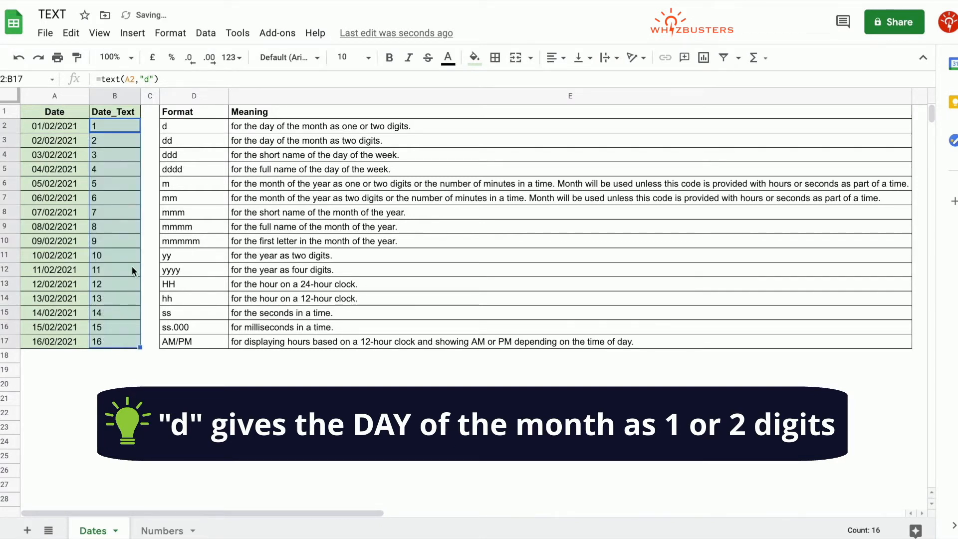
click(125, 289)
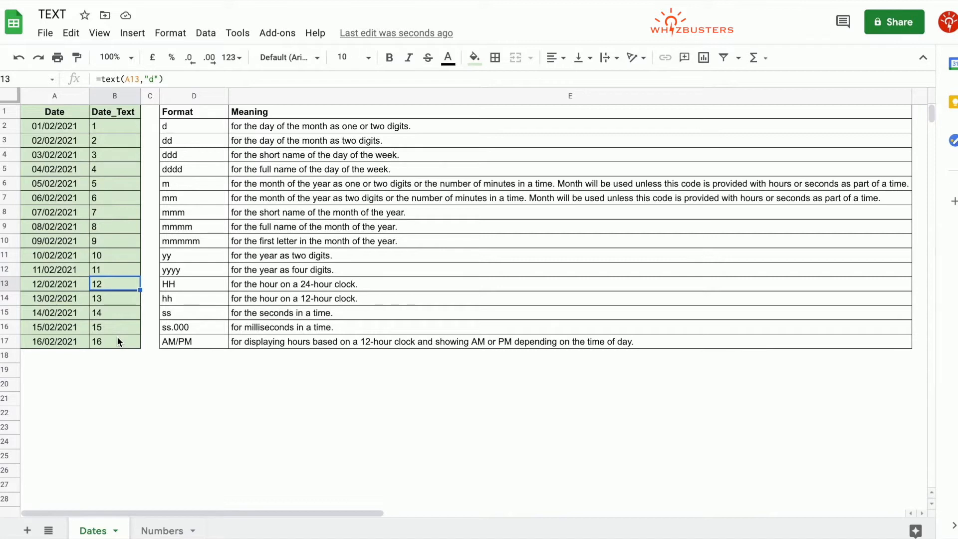
Step: Change the format code in B2's TEXT formula to "dd" and fill the formula down to B17
click(125, 130)
click(151, 78)
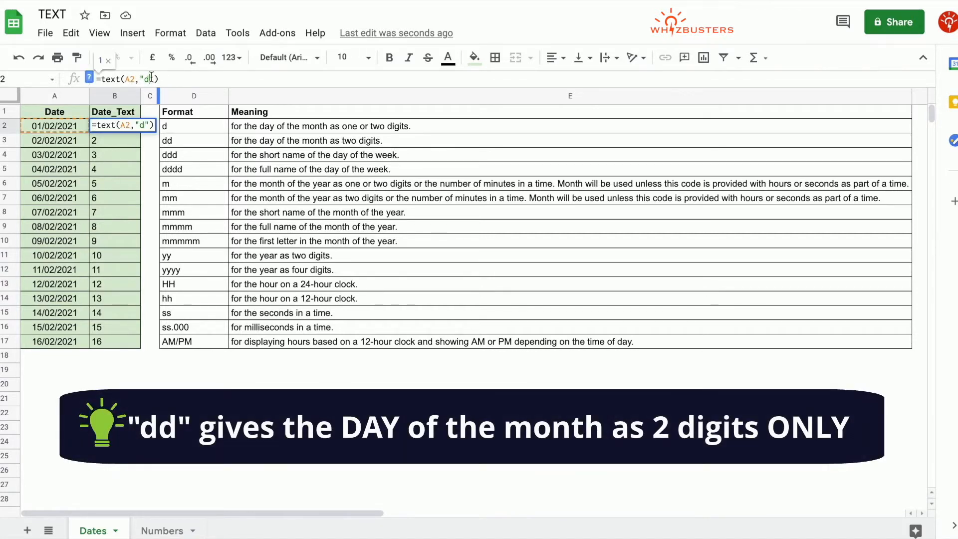
text(d)
key(Return)
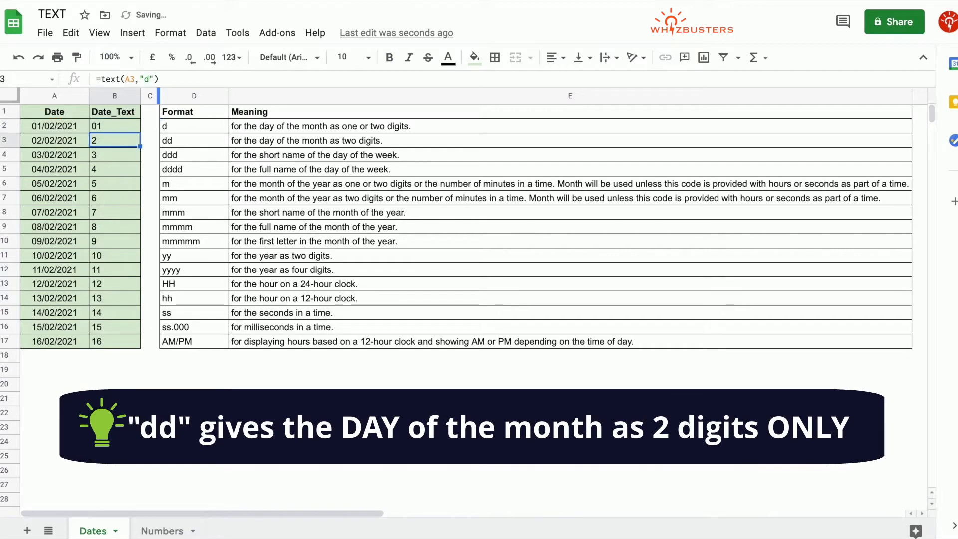
click(130, 127)
drag(141, 131, 131, 346)
click(112, 283)
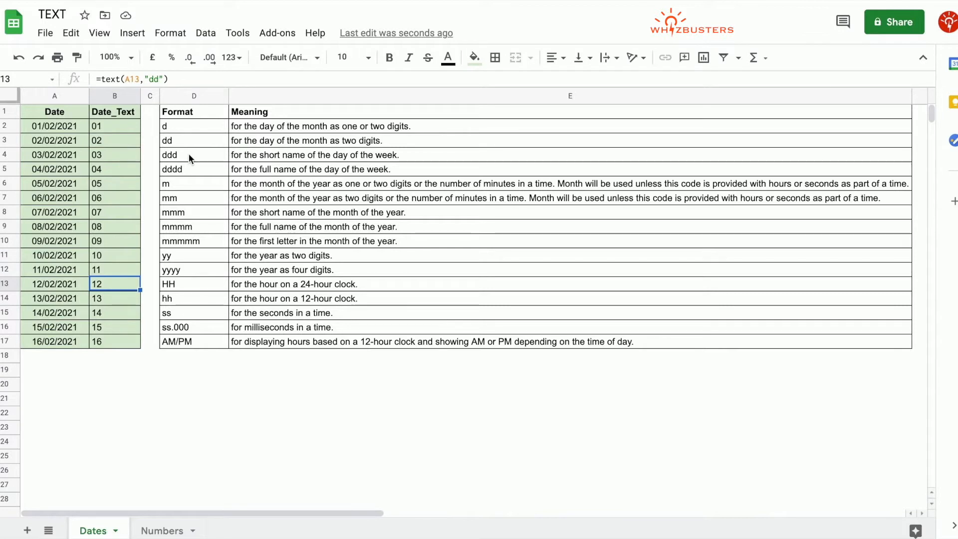
Step: Overwrite B2 with =text(A2,D2) so the format code comes from the Format column
click(107, 125)
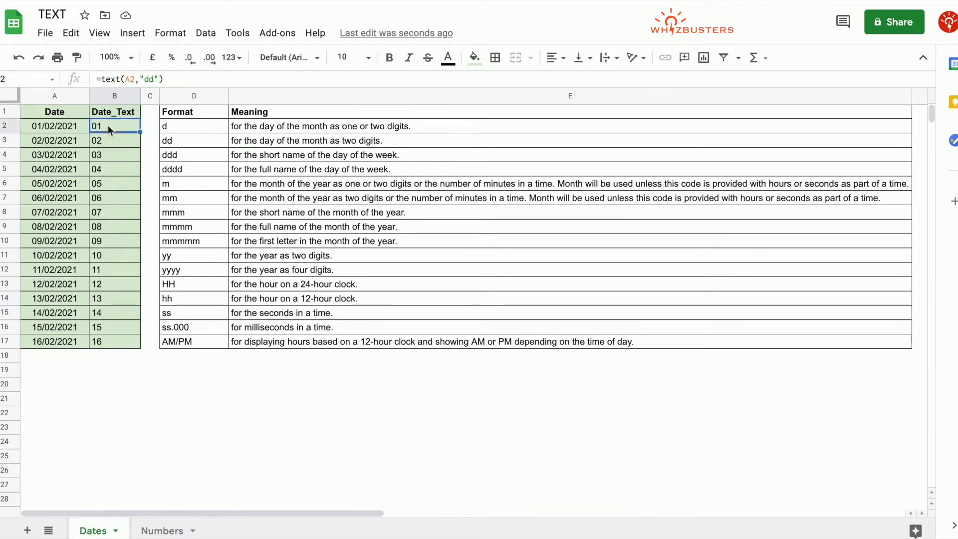
text(=text()
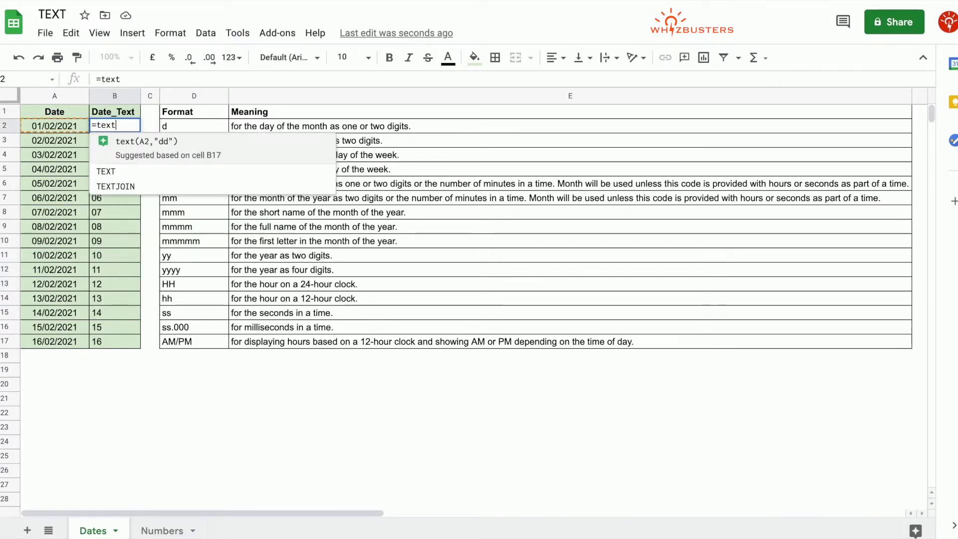
click(49, 127)
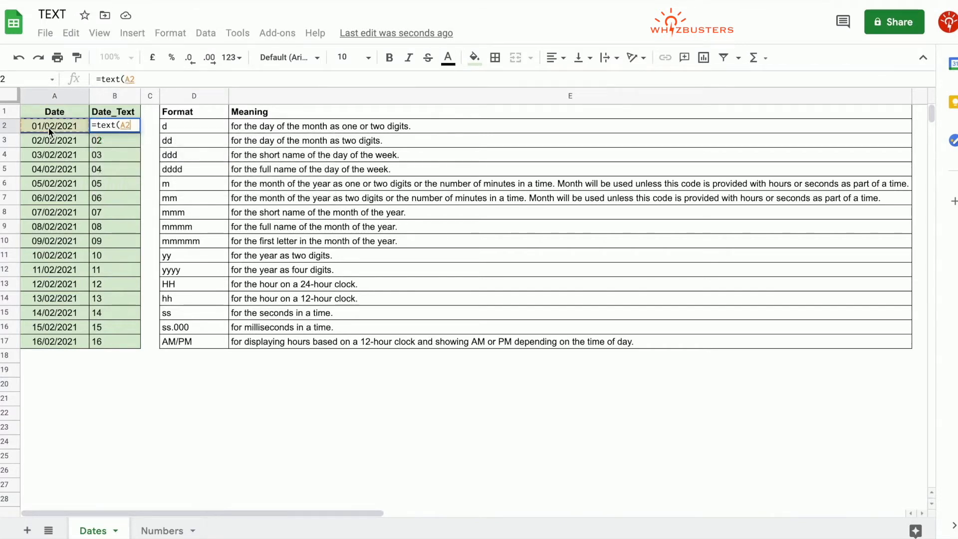
text(,)
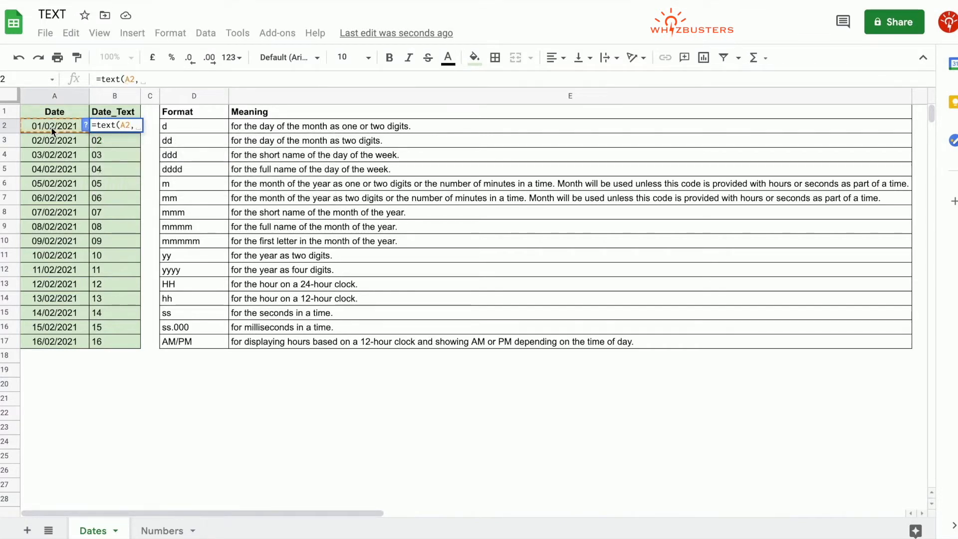
click(208, 124)
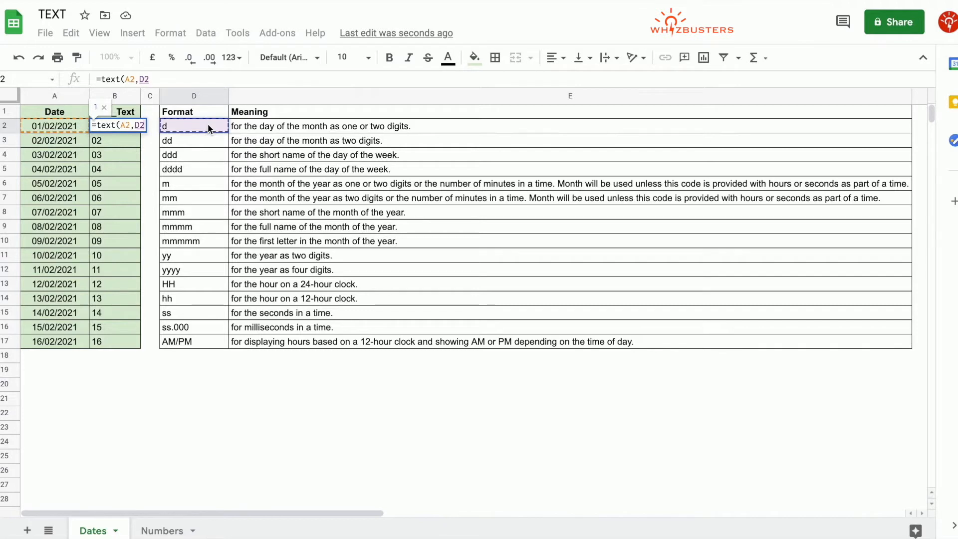
text())
key(Return)
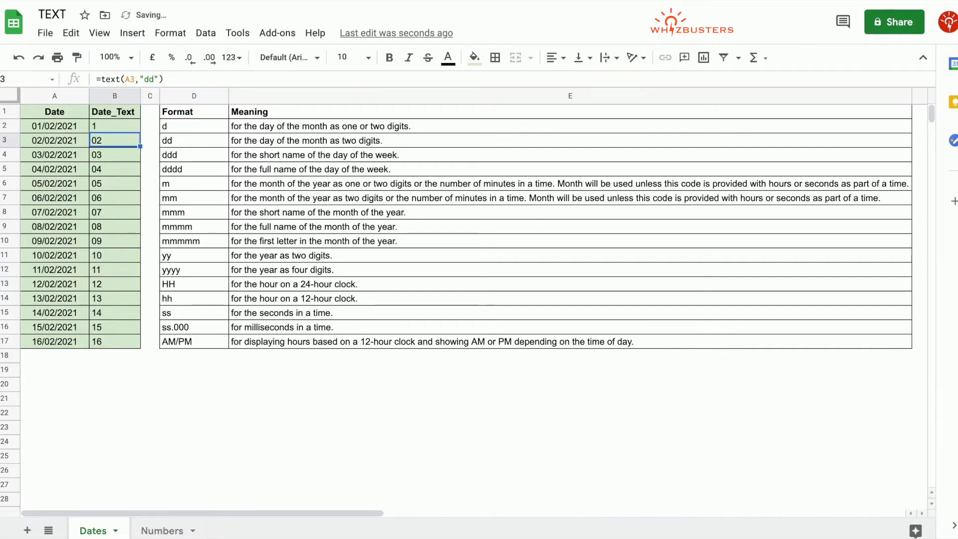
Step: Fill the cell-referenced TEXT formula from B2 down the Date_Text column to B17
click(131, 129)
drag(140, 133, 139, 342)
click(121, 255)
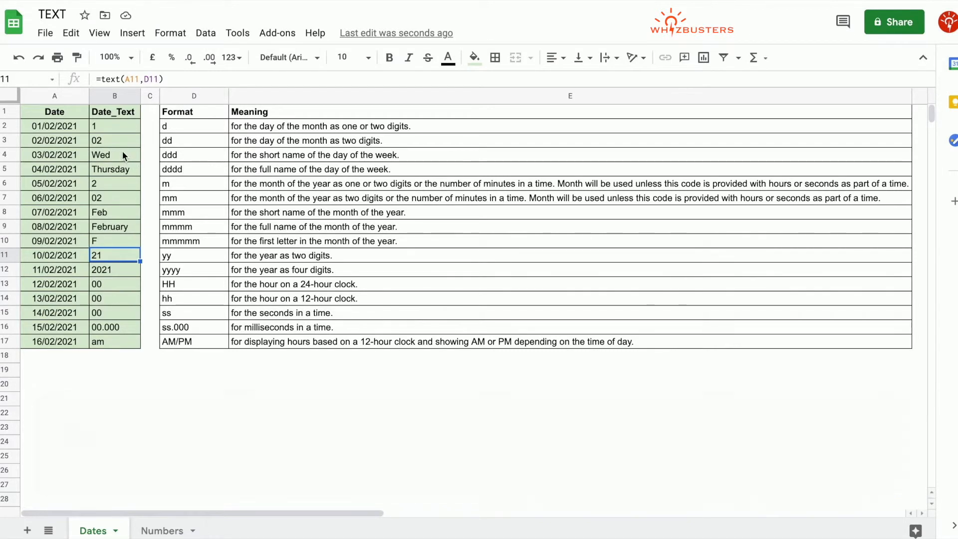
Step: Examine the Date_Text results and formulas for the weekday and month format codes, from "ddd" in row 4 to "mmmmm" in row 10
click(123, 153)
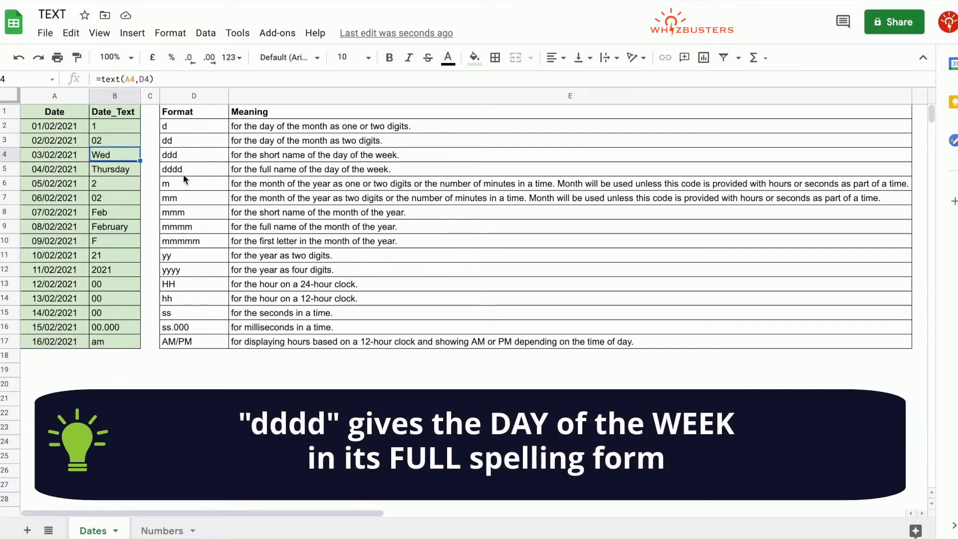
click(111, 172)
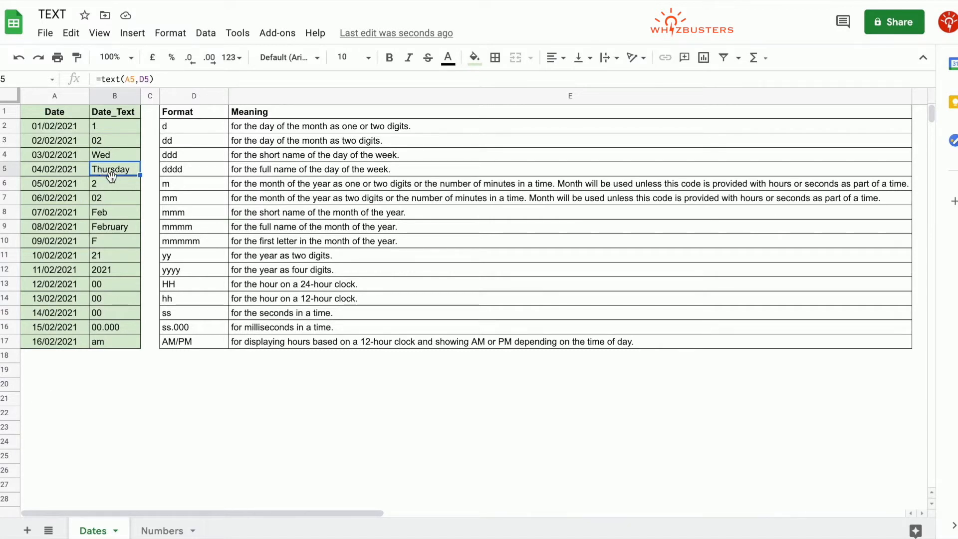
click(161, 184)
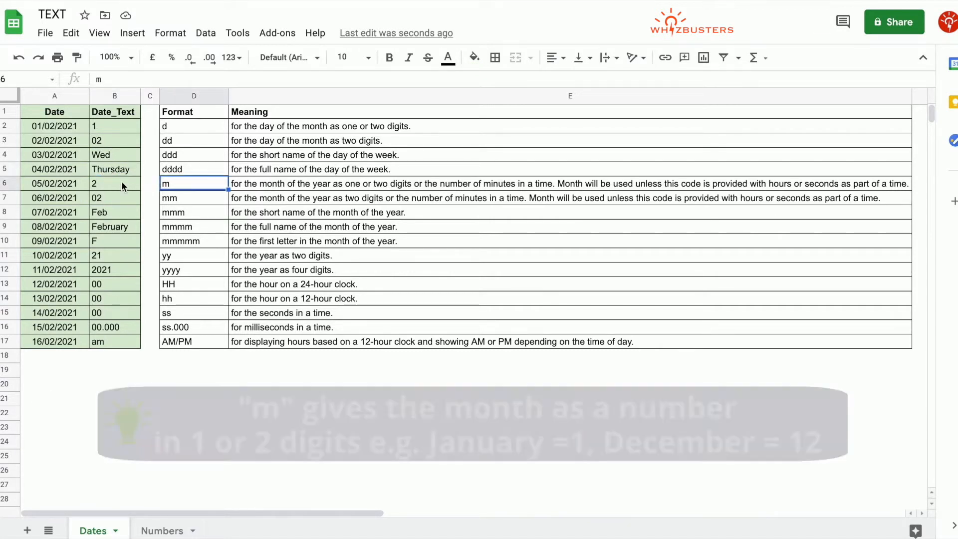
click(121, 181)
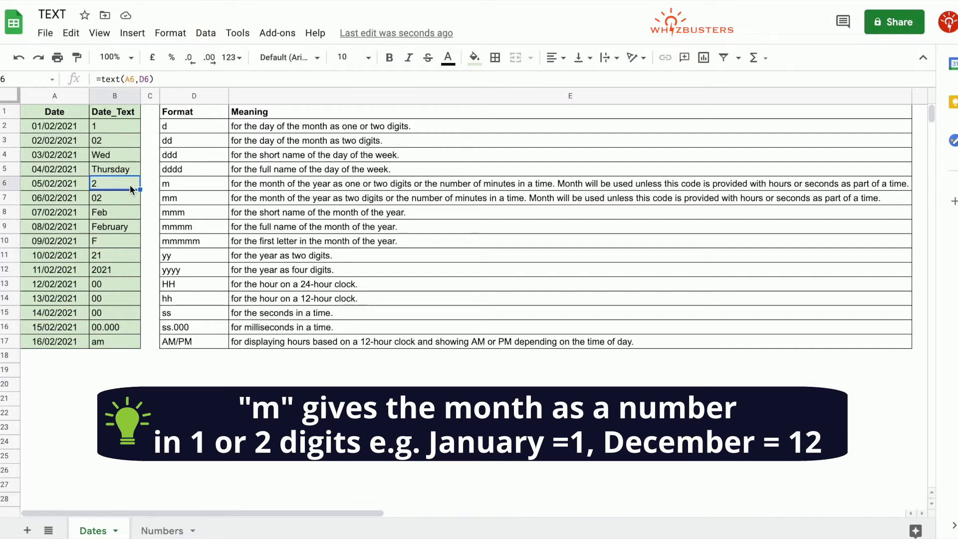
click(186, 200)
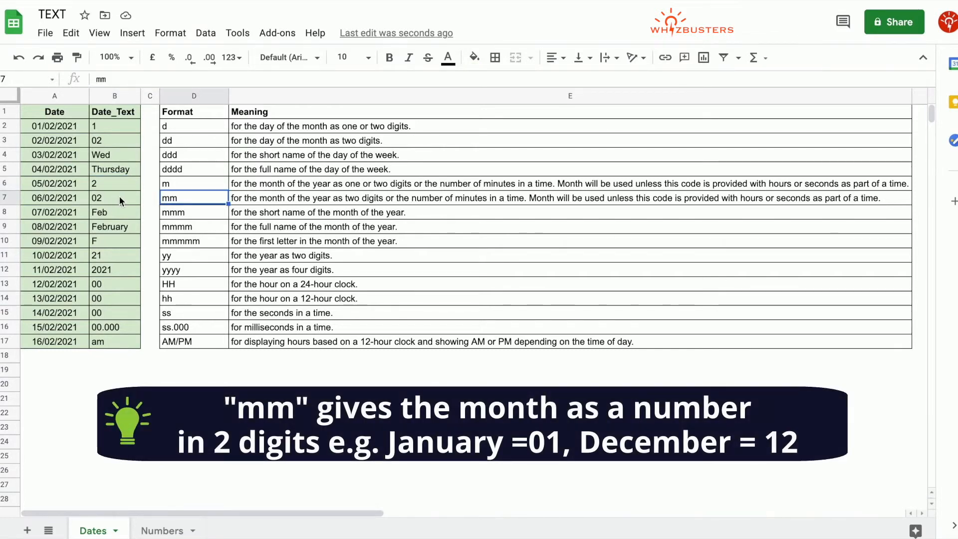
click(118, 197)
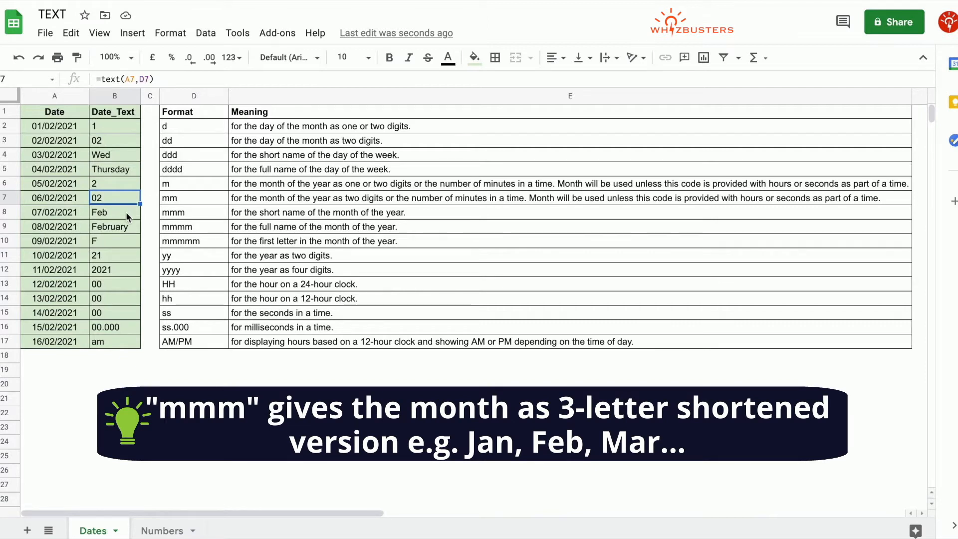
click(108, 213)
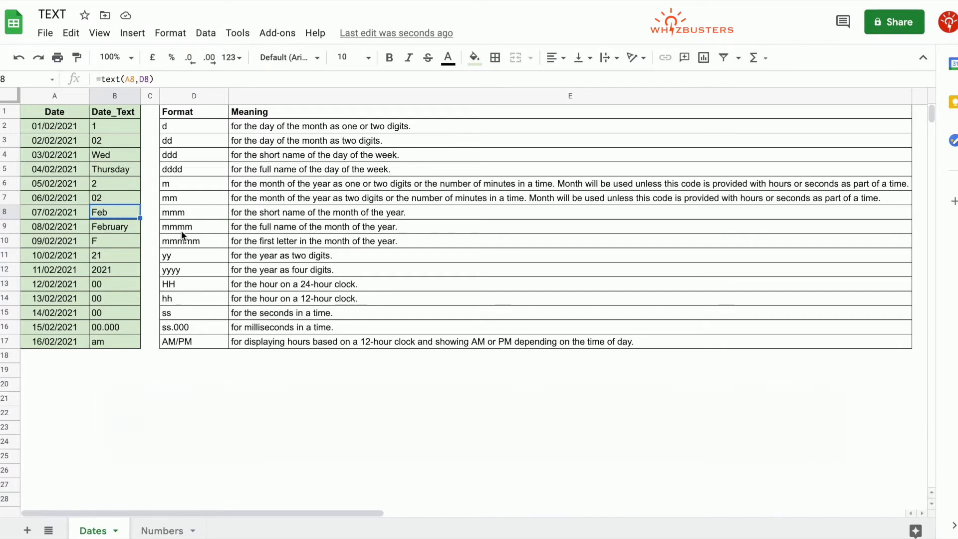
key(Down)
key(Right)
key(Right)
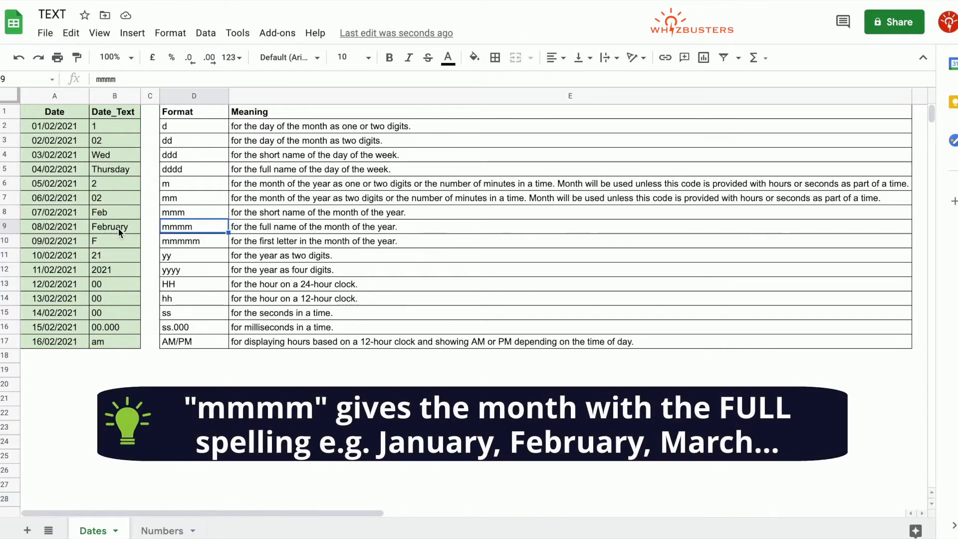
click(118, 231)
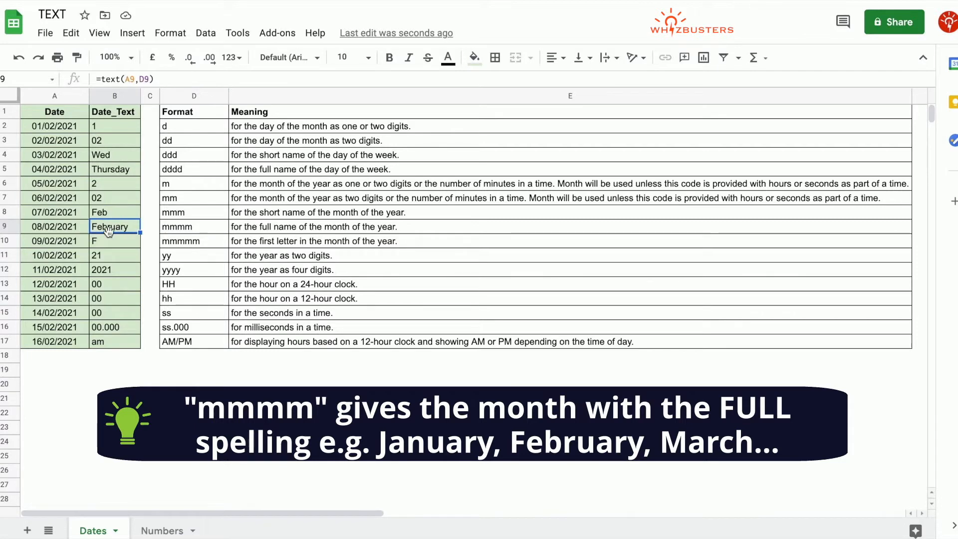
click(113, 242)
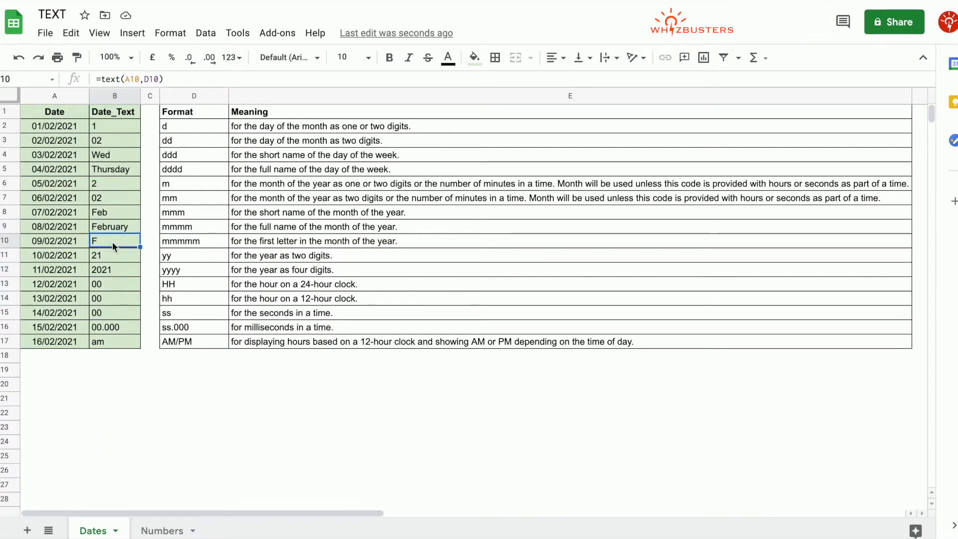
click(195, 244)
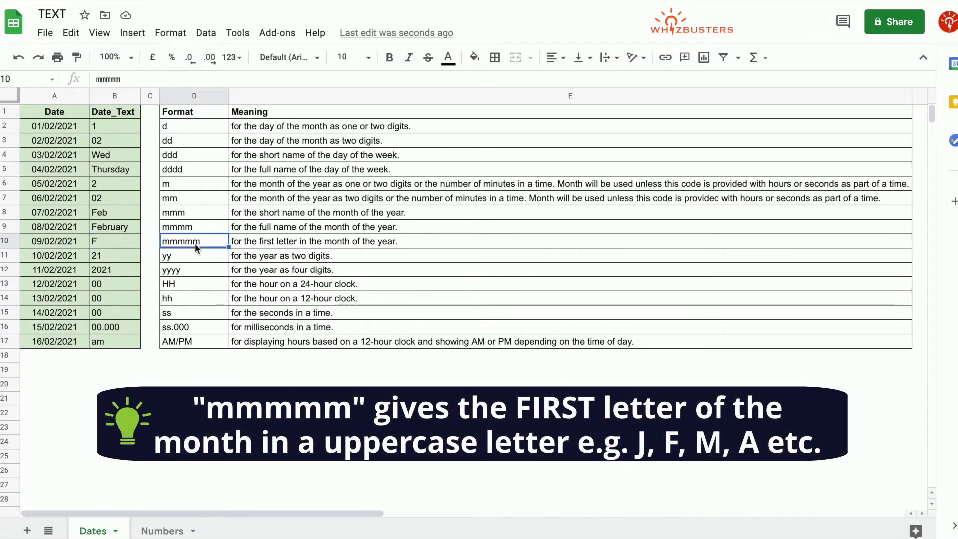
click(121, 243)
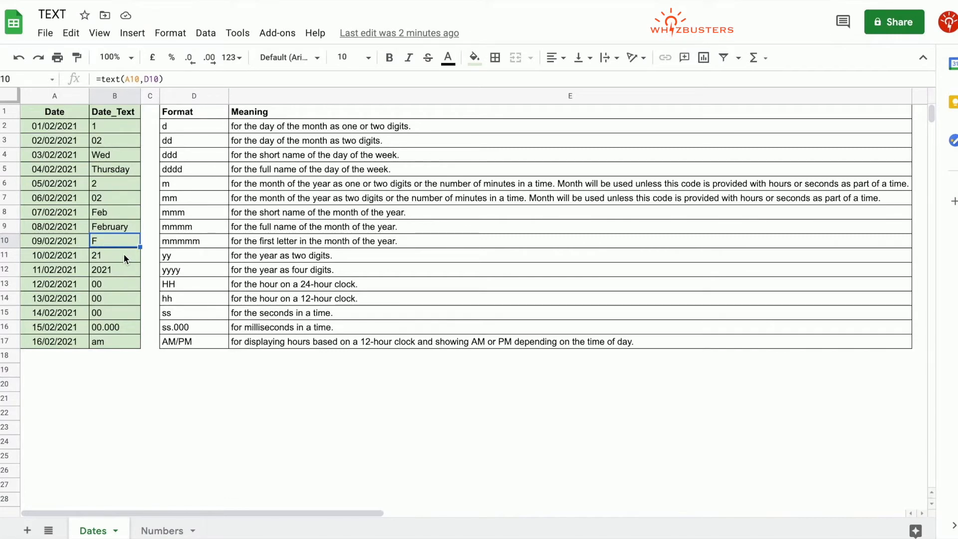
Step: Compare the Date_Text results with the year, hour, seconds and milliseconds format codes in rows 11 to 16
click(124, 253)
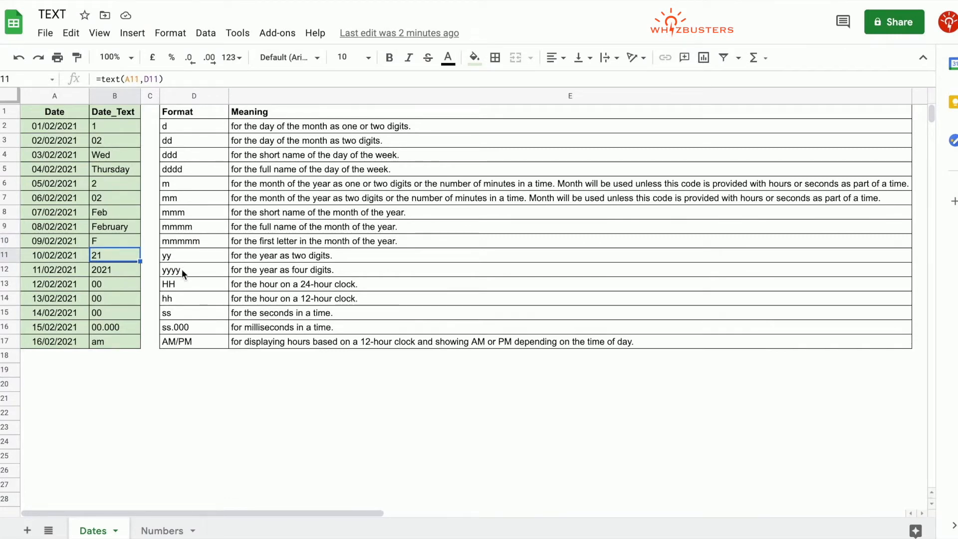
click(182, 271)
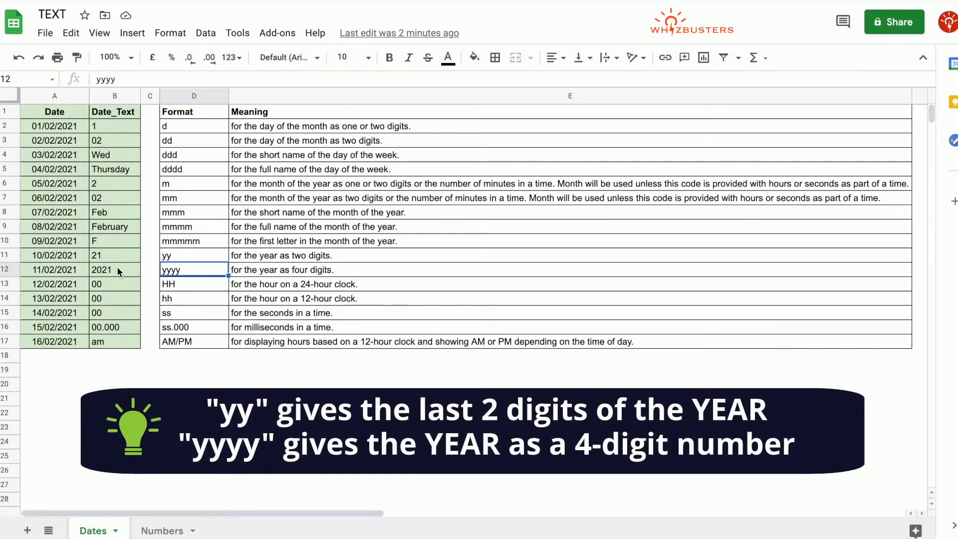
click(119, 256)
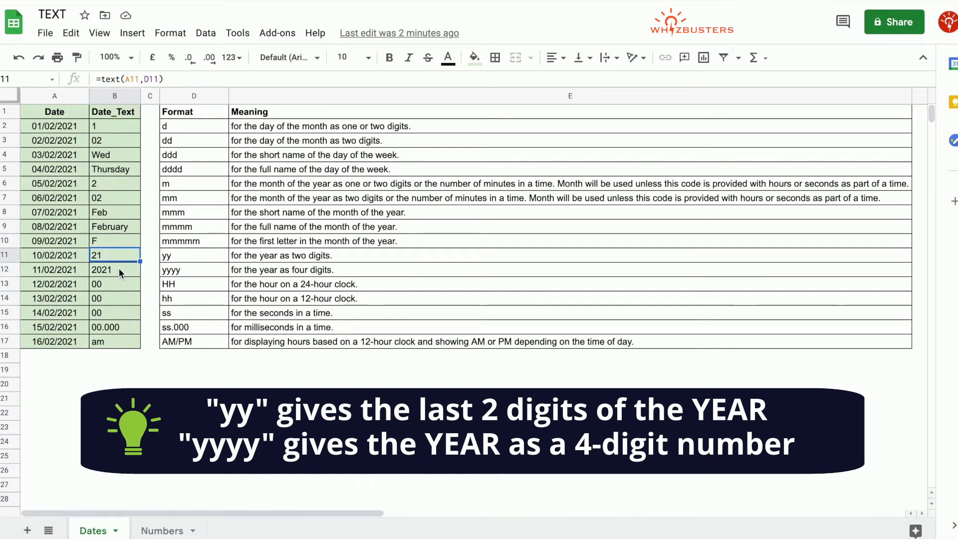
click(118, 269)
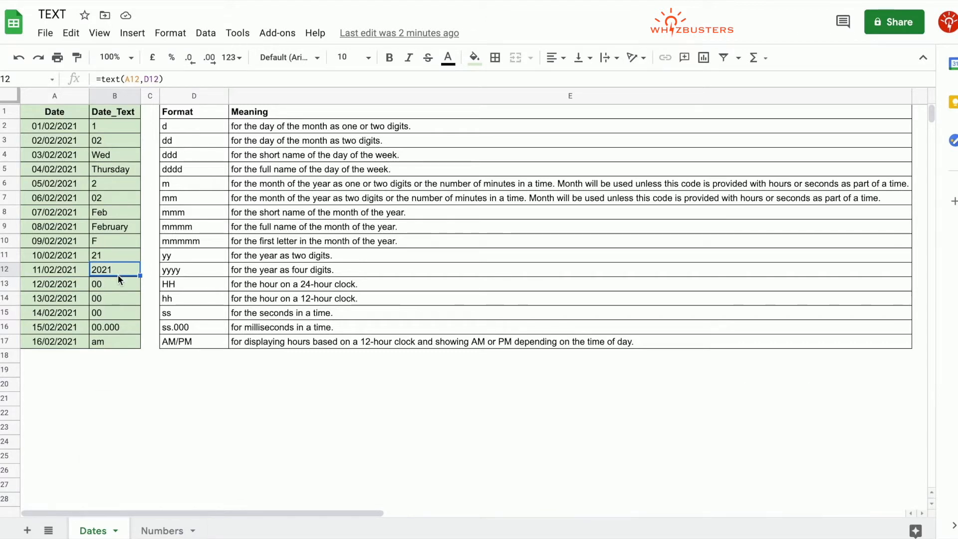
click(163, 289)
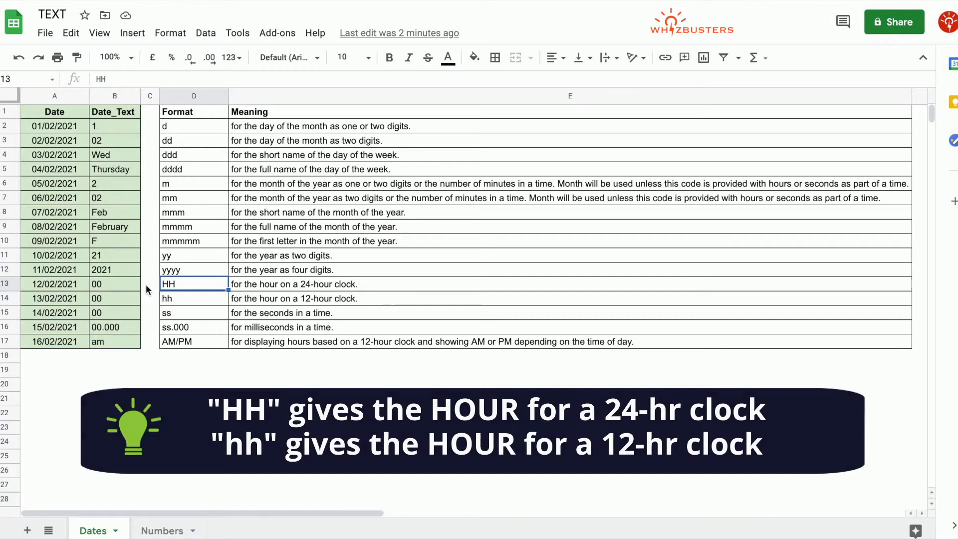
click(118, 284)
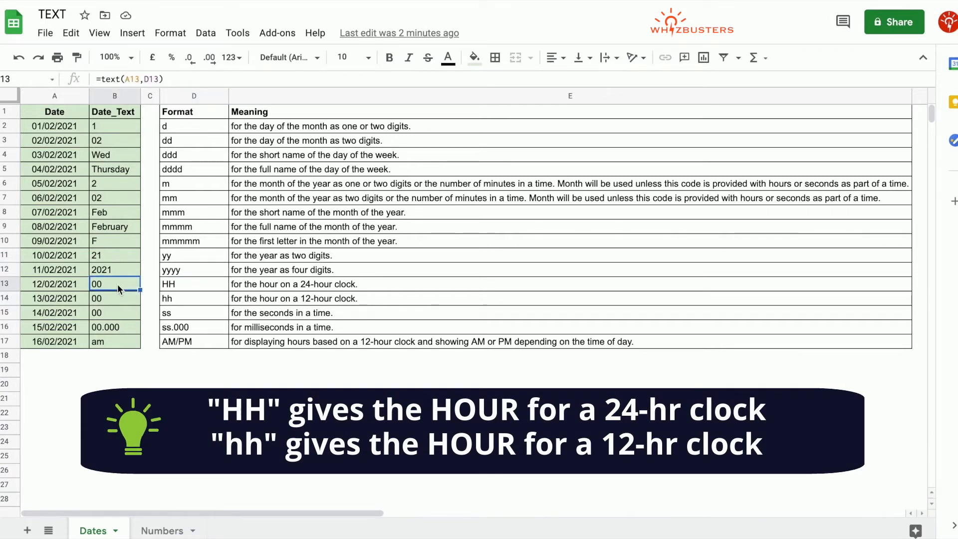
click(115, 297)
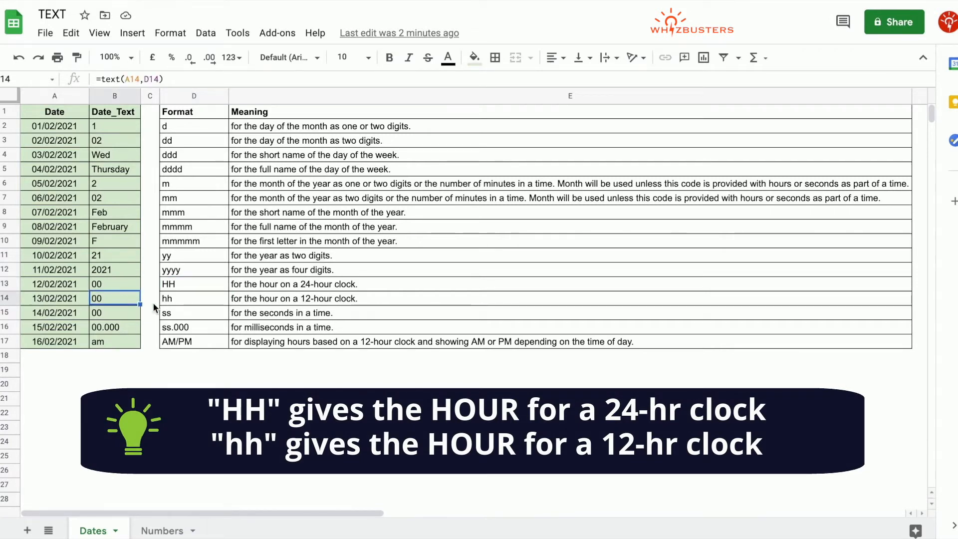
click(189, 300)
click(112, 298)
click(175, 310)
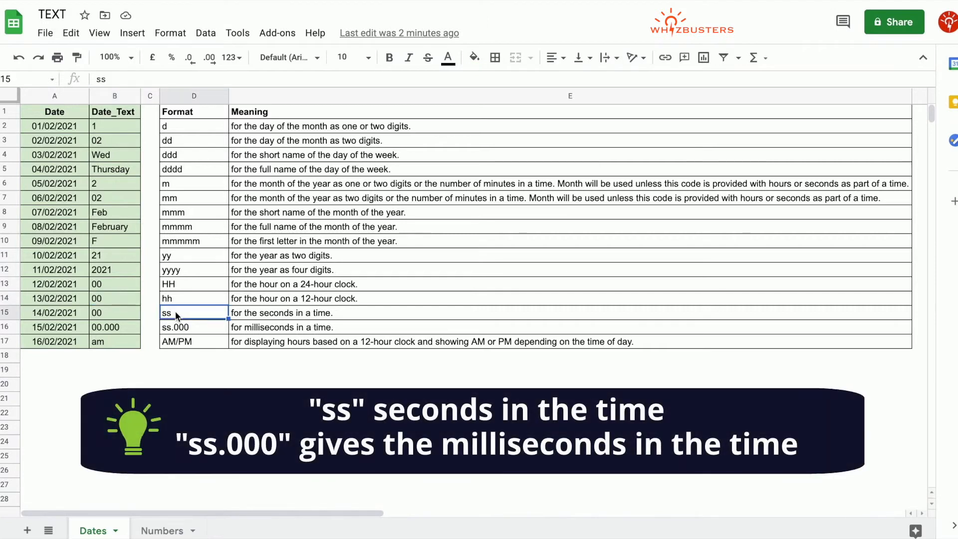
click(115, 314)
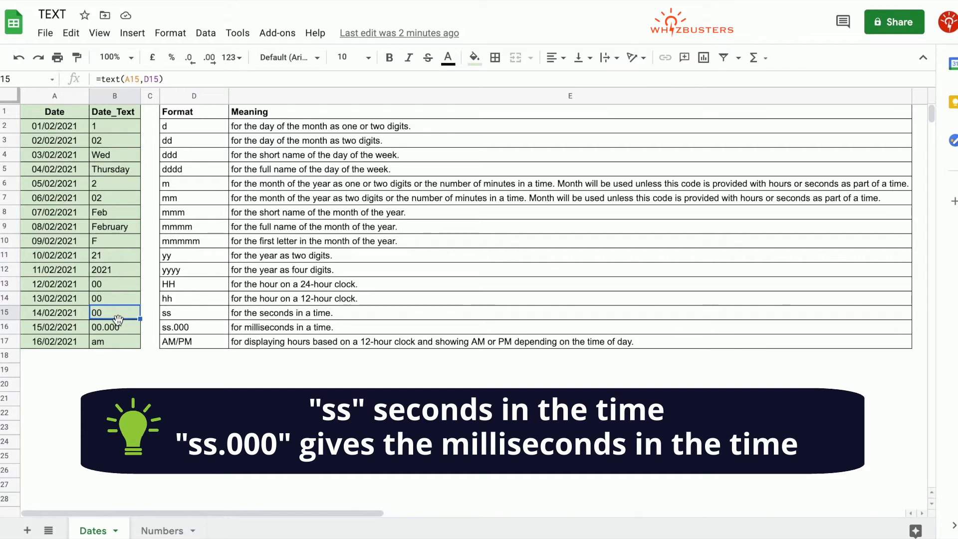
click(172, 329)
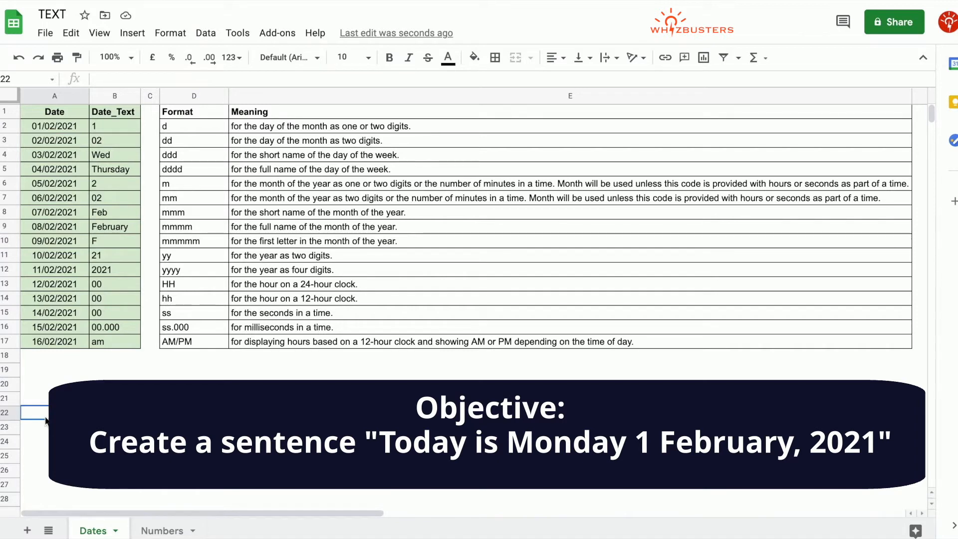
Step: Start a CONCATENATE formula in cell A22 with "Today is " as its first argument
text(=)
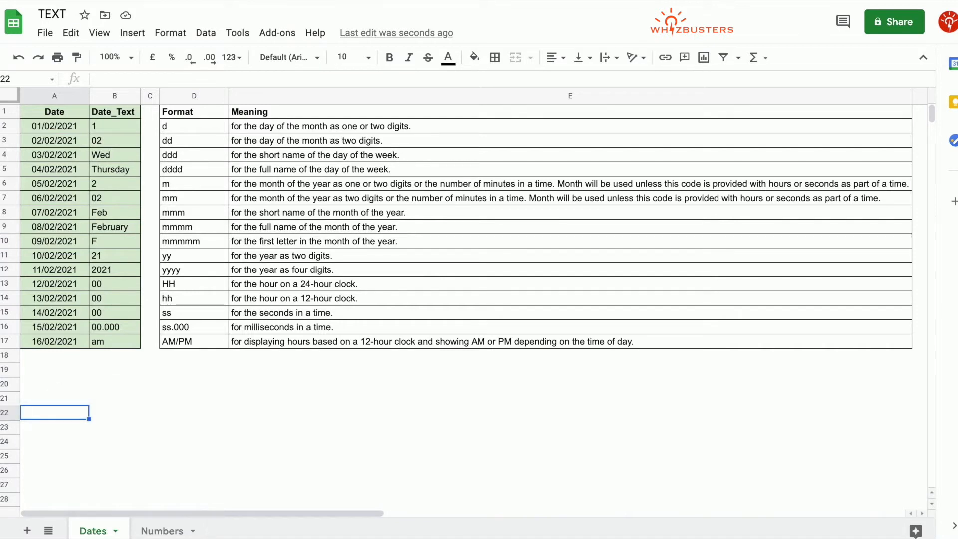
text(concat)
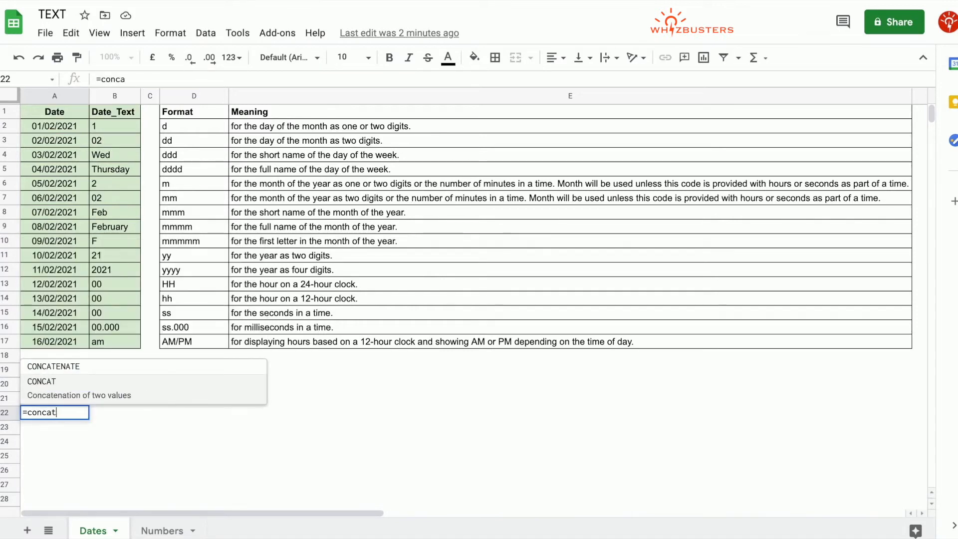
text(enate()
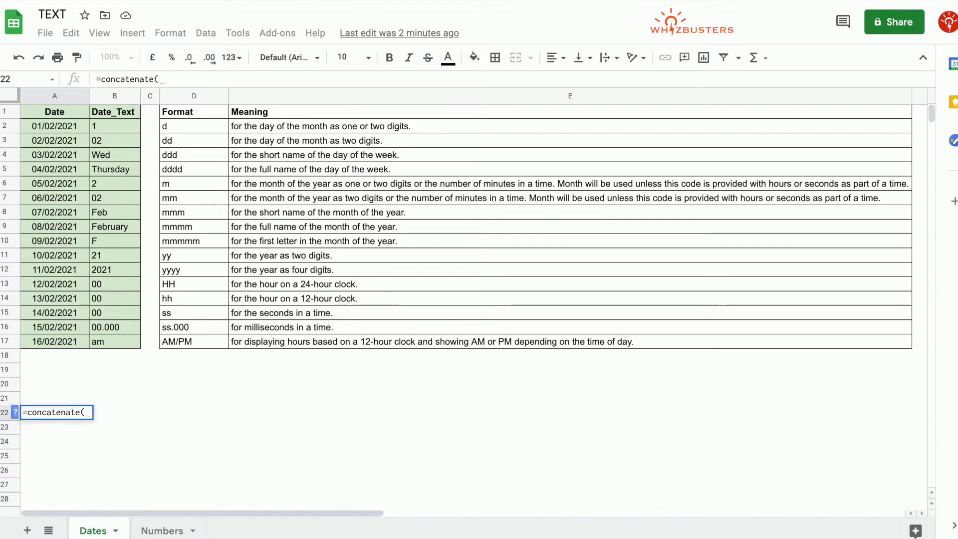
text("t)
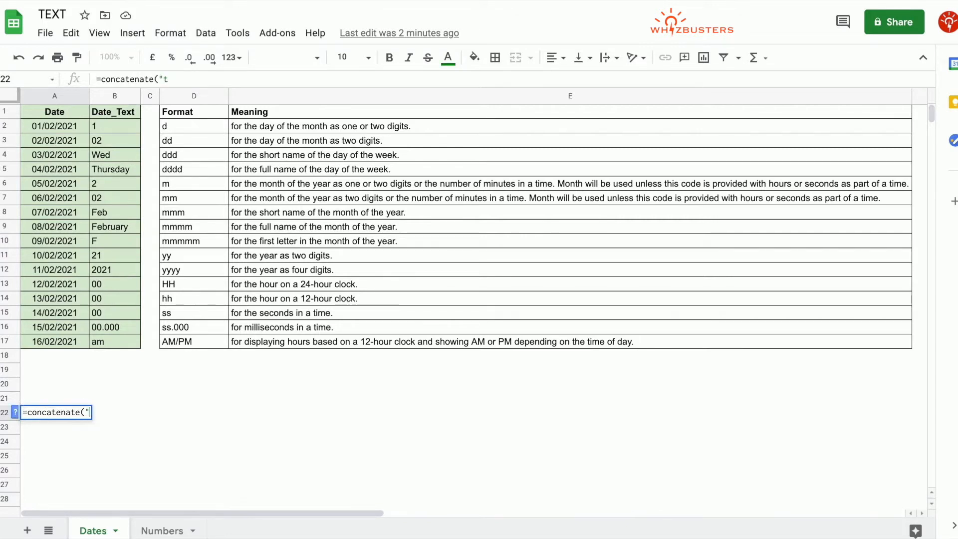
text(Today is ")
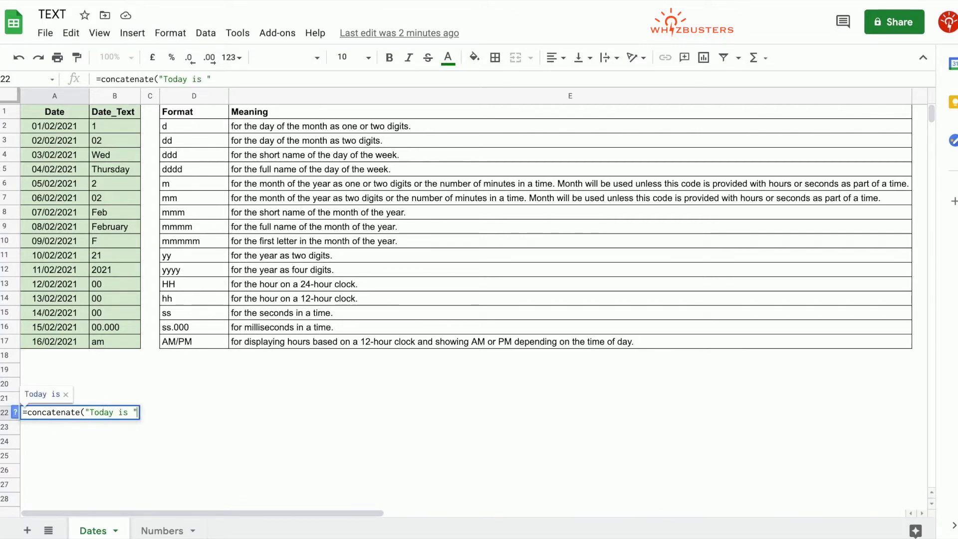
text(,)
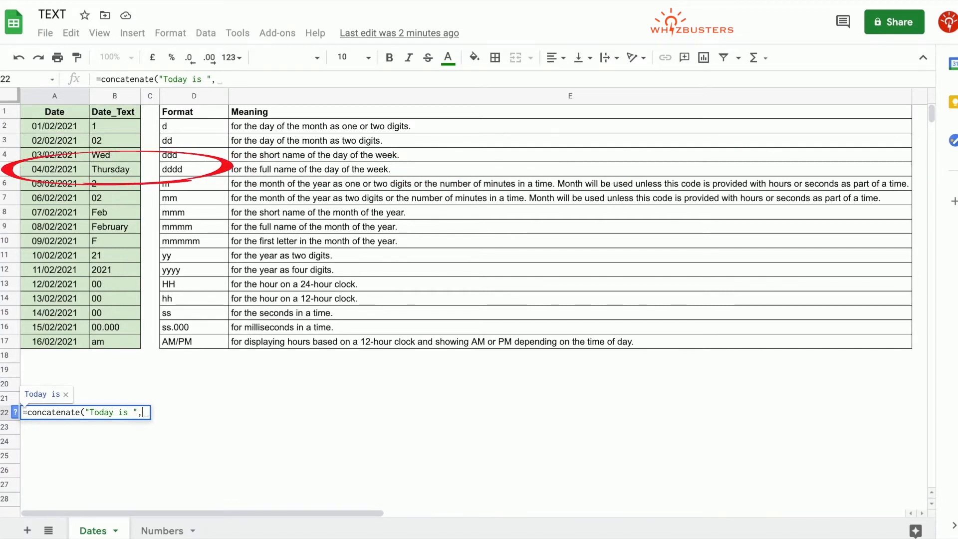
Step: Add text(A2,"dddd") to the A22 formula as the argument for the full weekday name
text(text()
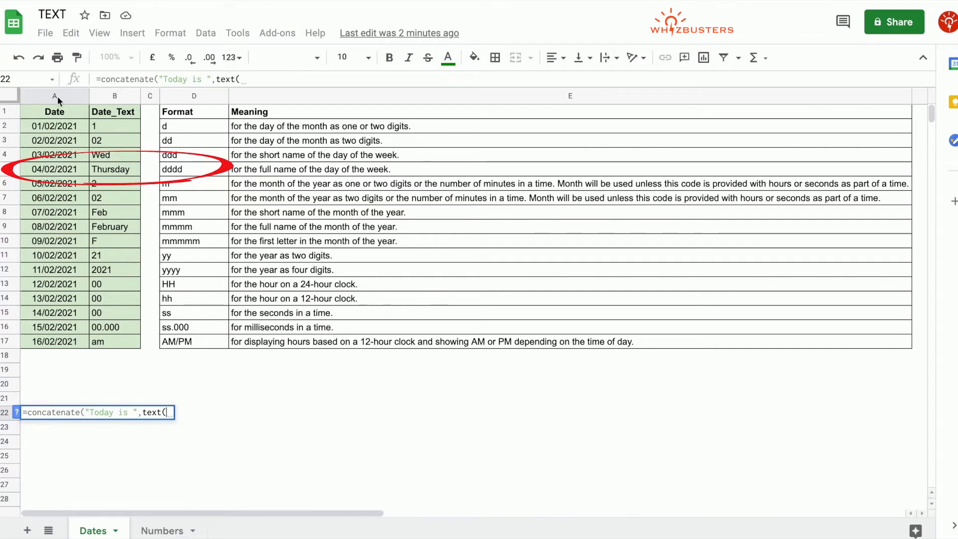
click(54, 126)
text(,)
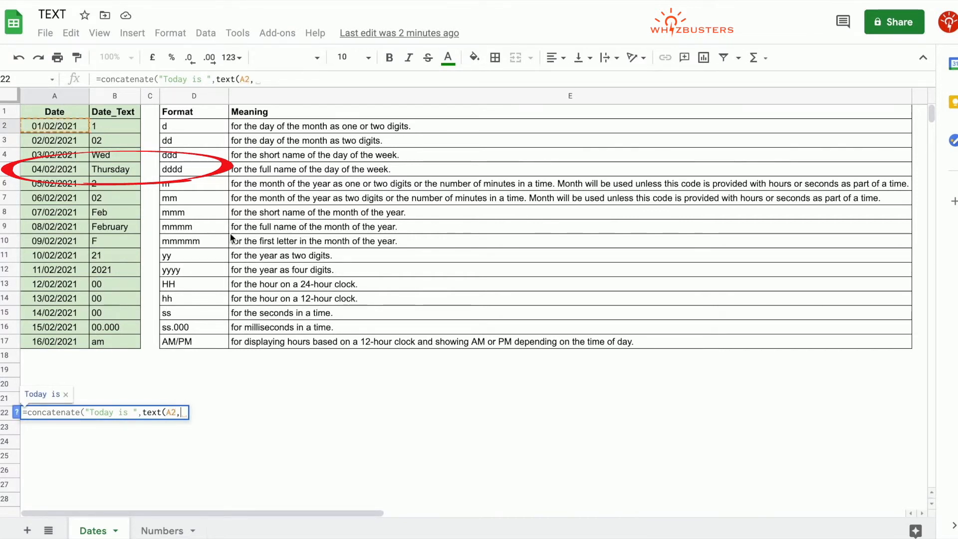
text(")
text(dddd)
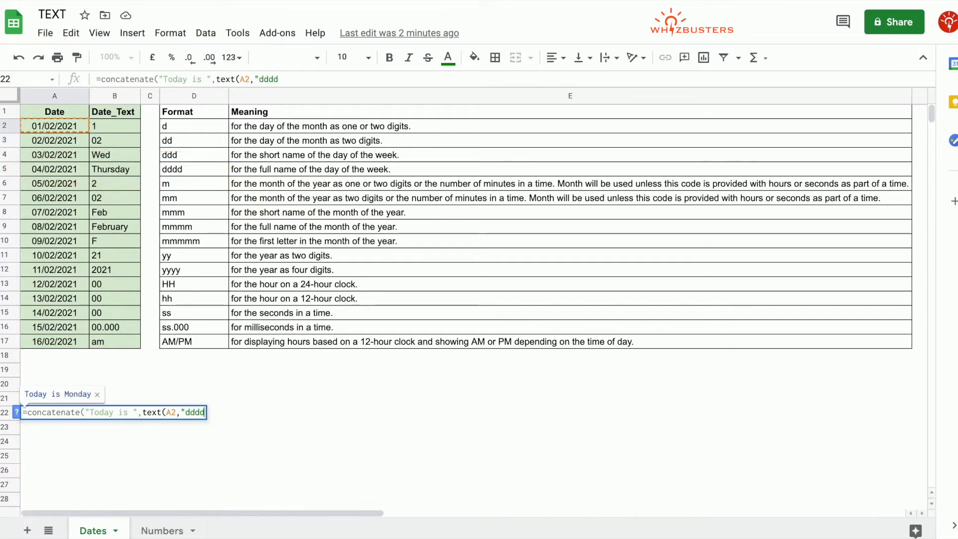
text("),)
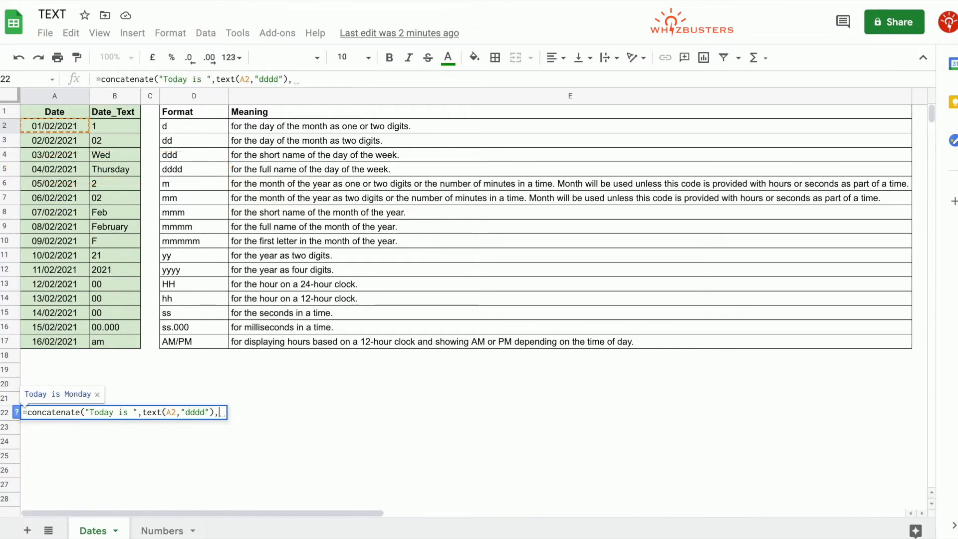
Step: Add a " " separator and text(A2,"d") to the A22 formula for the day of the month without a leading zero
key(BackSpace)
text(" )
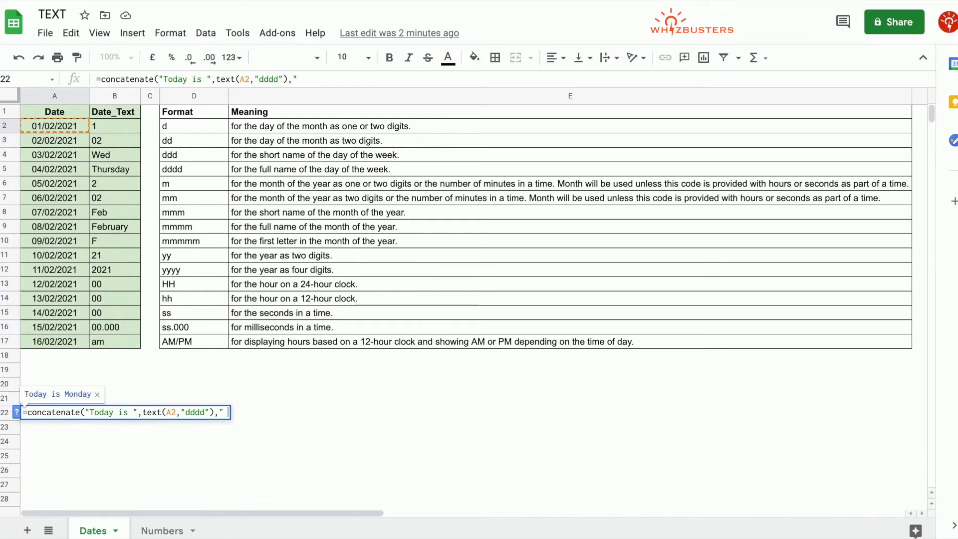
text(",)
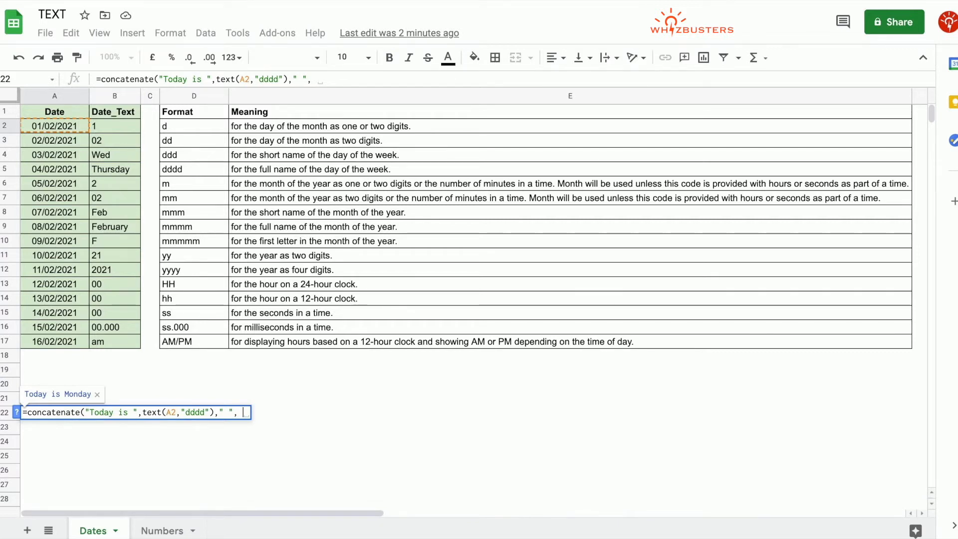
text(text()
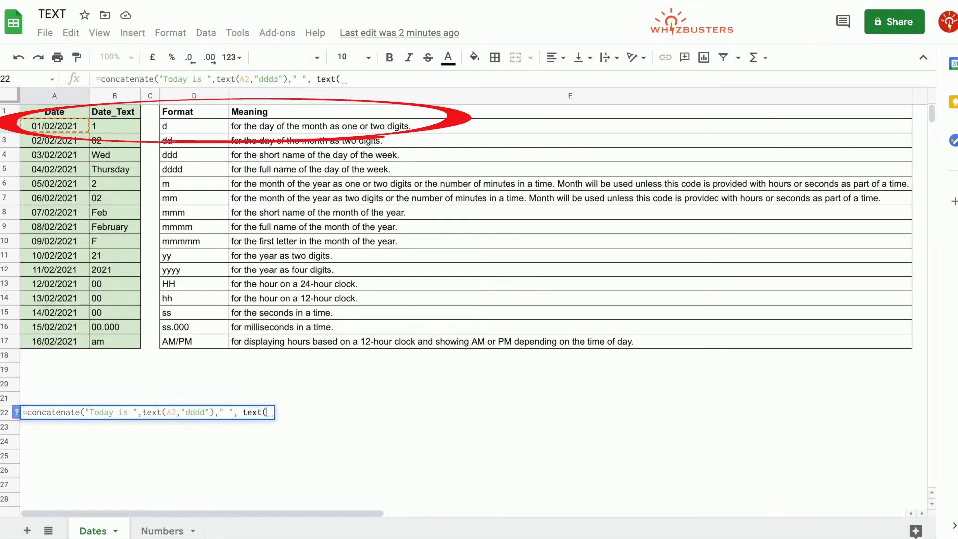
click(41, 129)
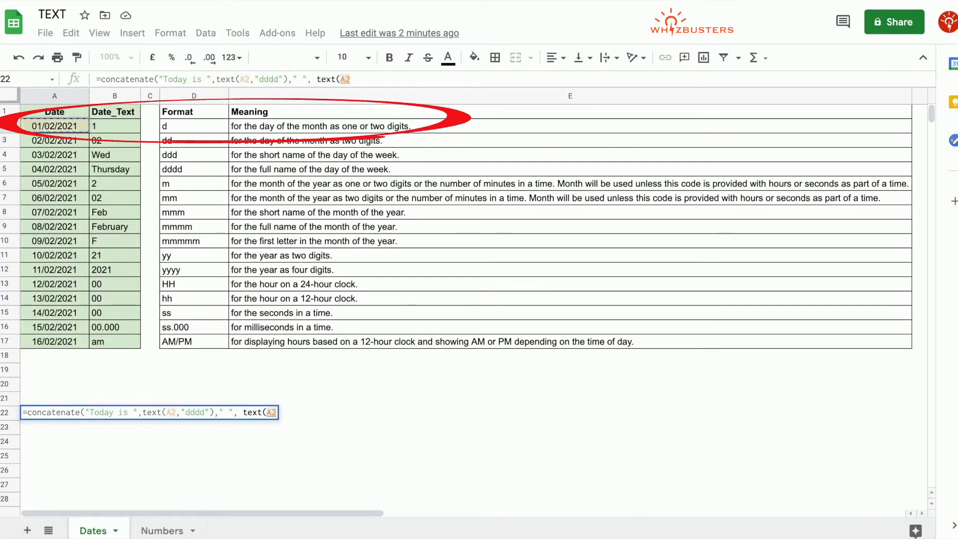
text(,)
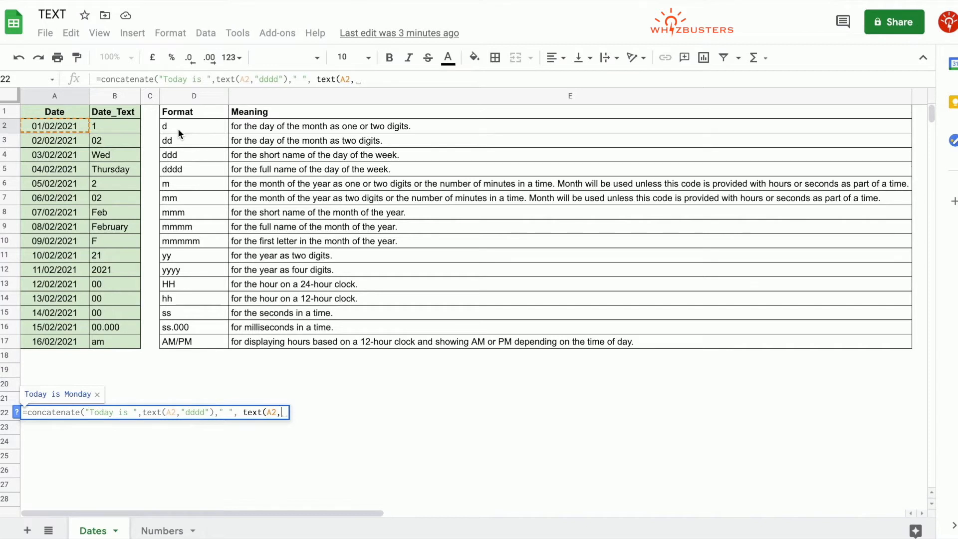
text("d"))
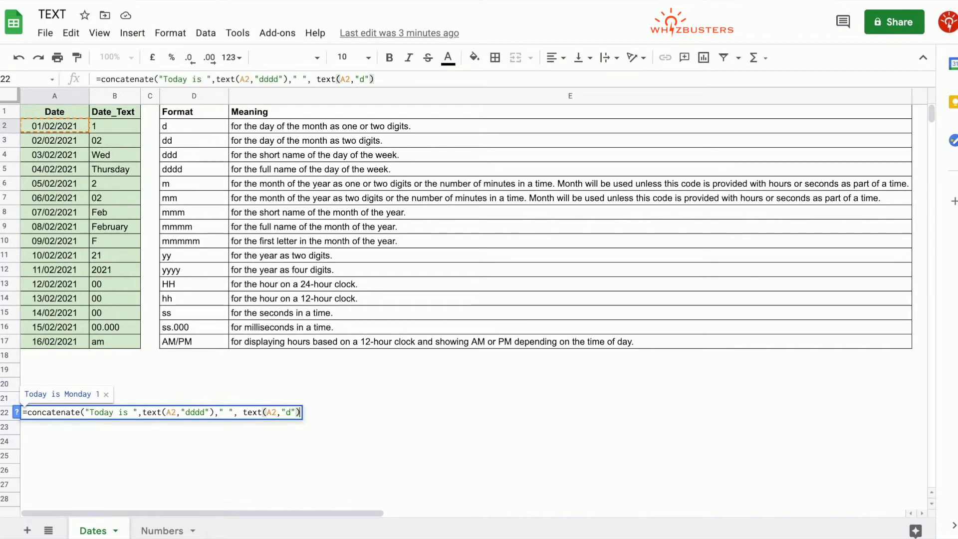
Step: Append another " " separator and text(A2,"mmmm") to the A22 formula for the full month name
text(,")
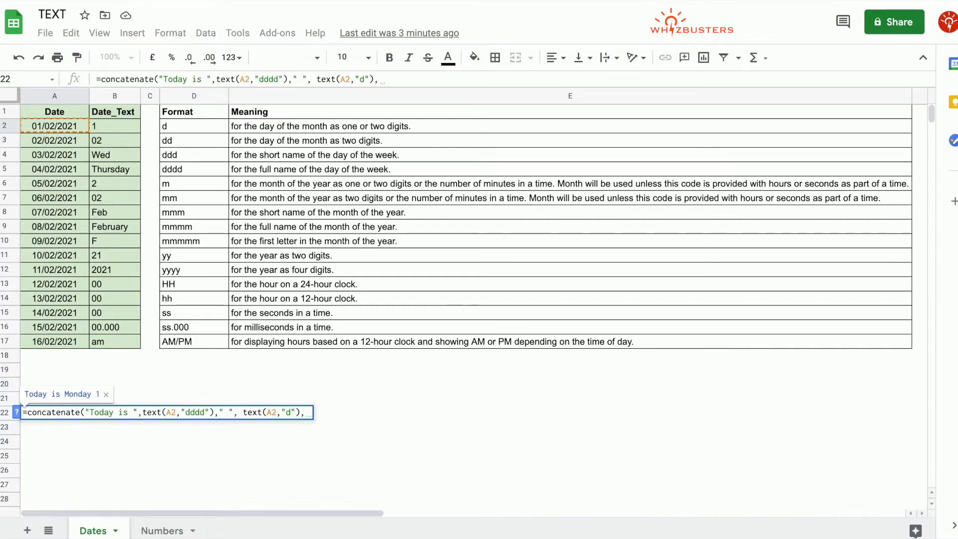
text( ",)
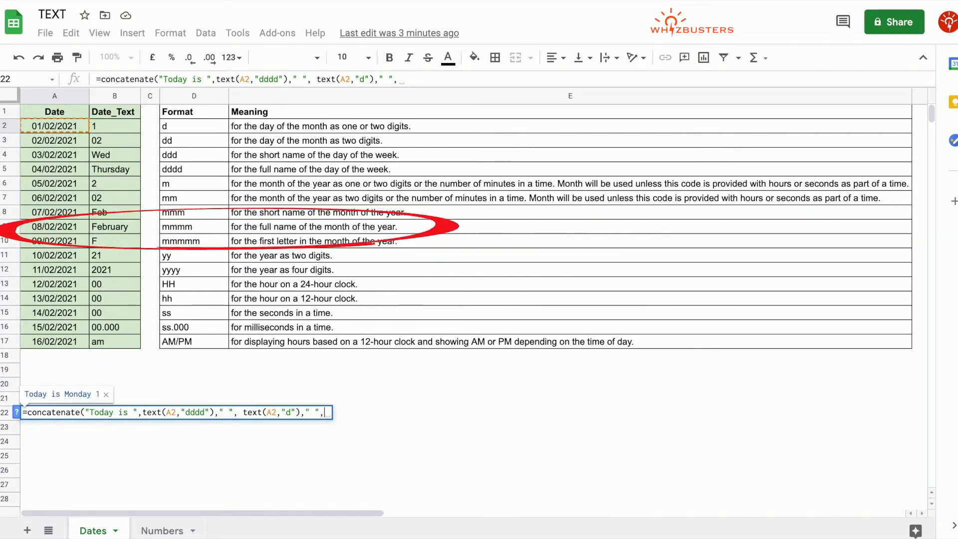
text(text()
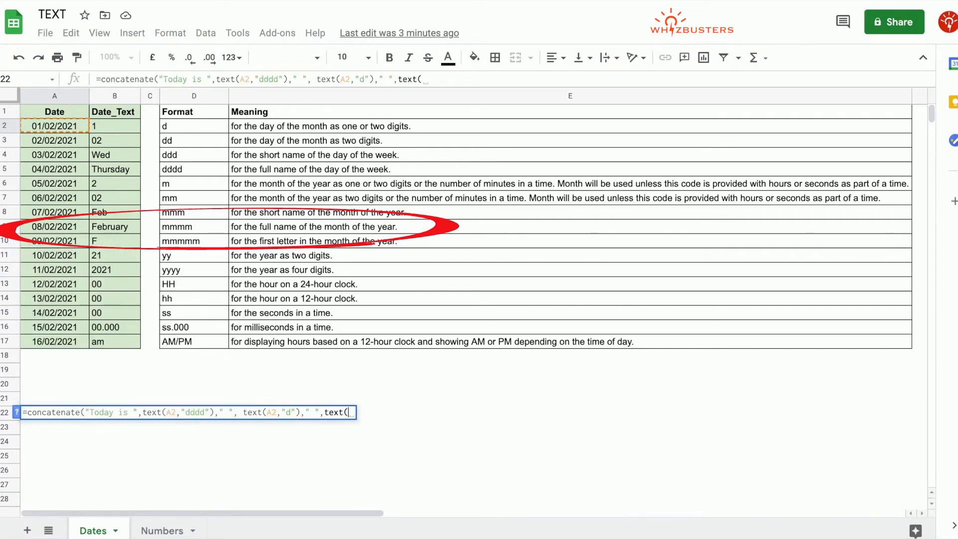
click(62, 127)
text(,")
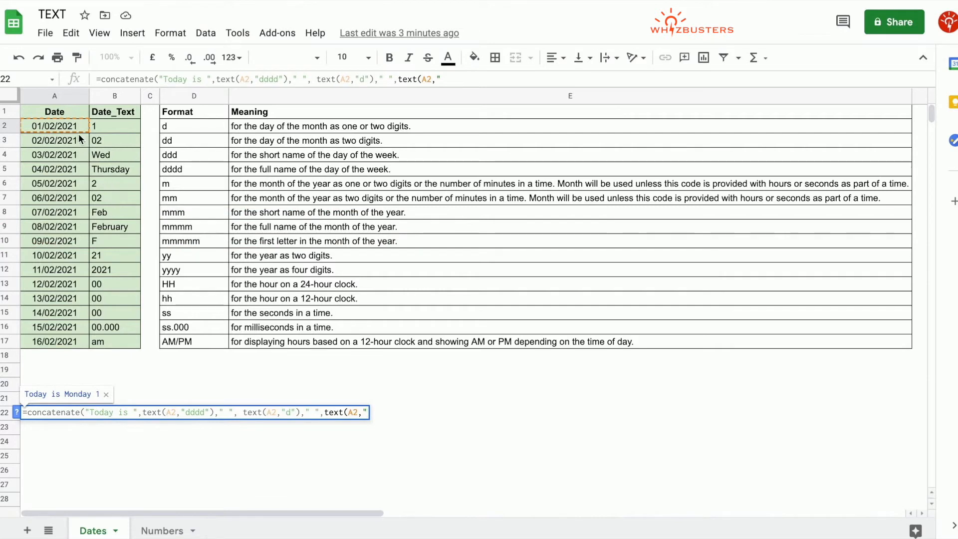
text(mmm")
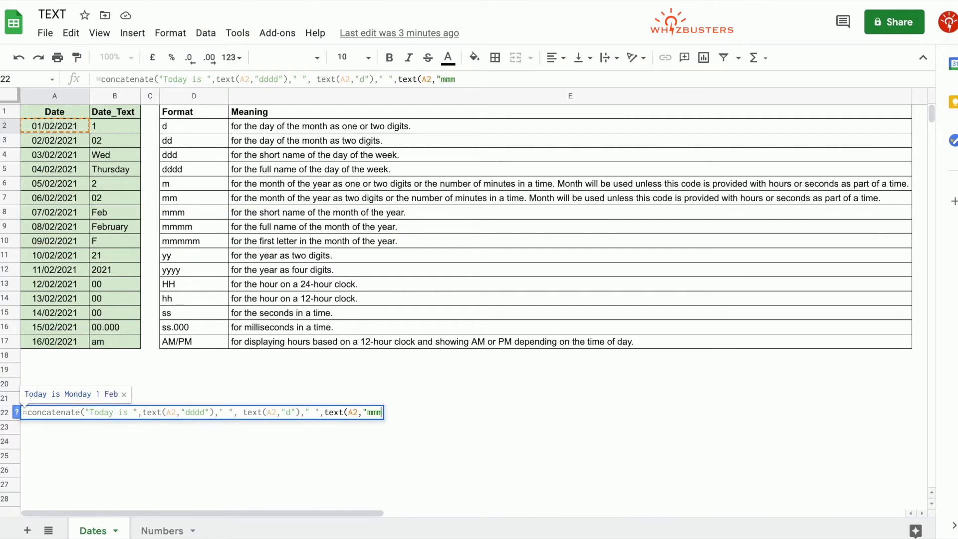
key(BackSpace)
text(m"))
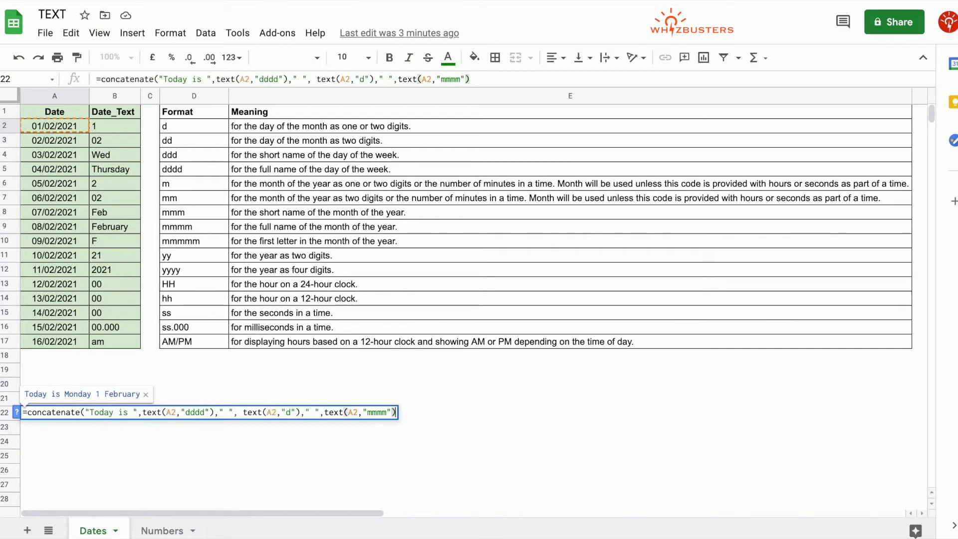
Step: Finish the A22 formula with a ", " separator and text(A2,"yyyy") for the four-digit year, and commit it
text(,", )
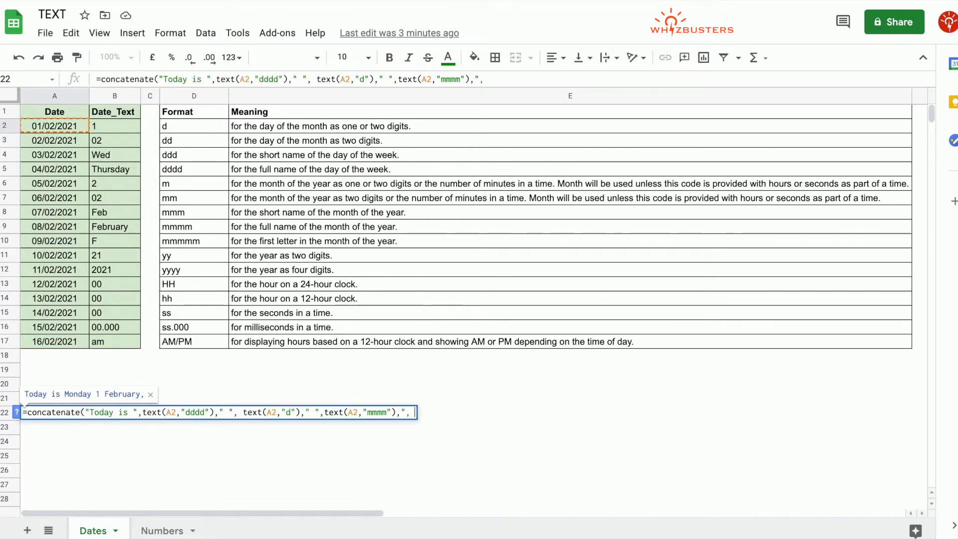
text(",)
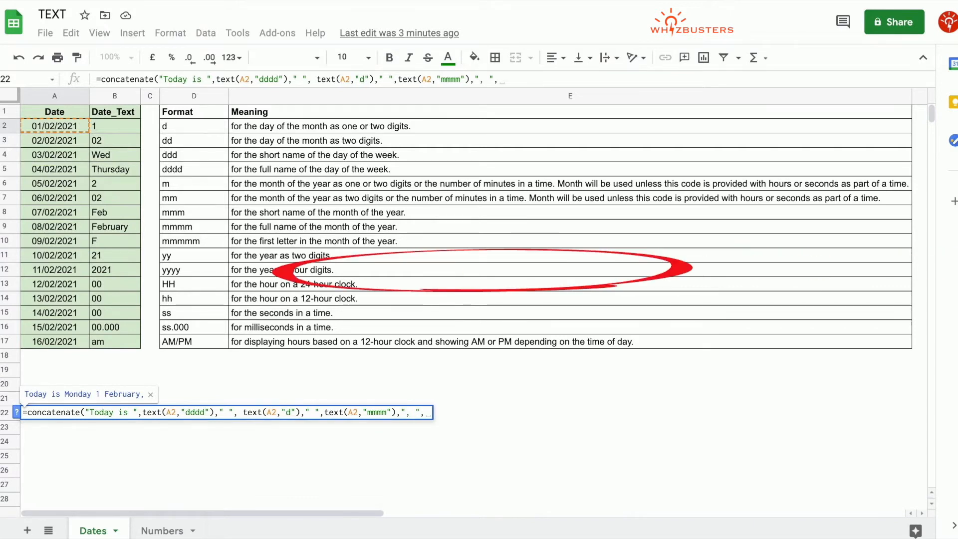
text(text()
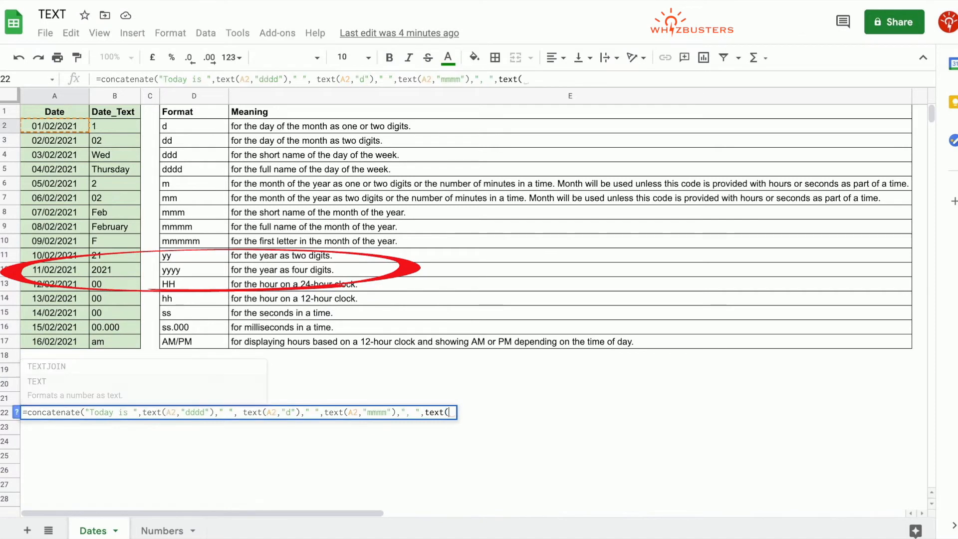
click(59, 122)
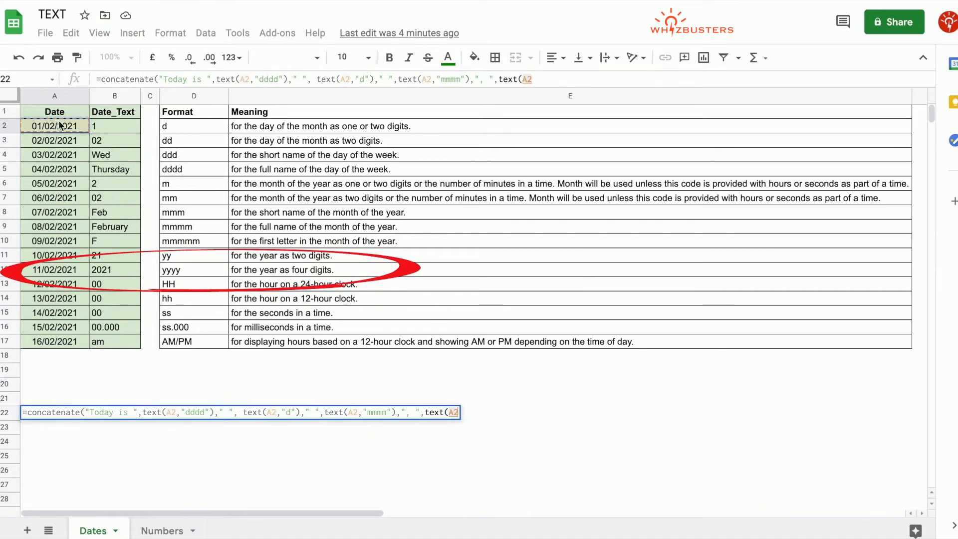
text(,"yy)
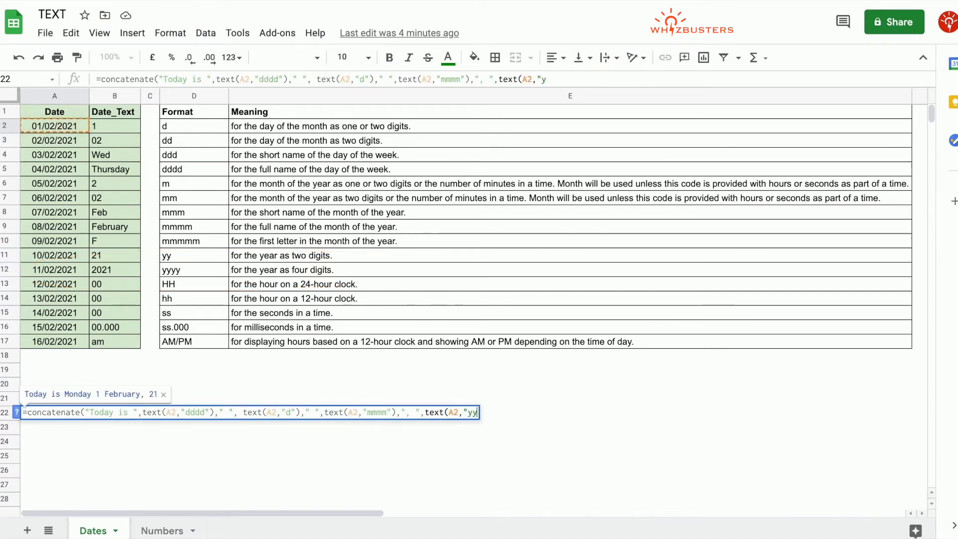
text(yy")
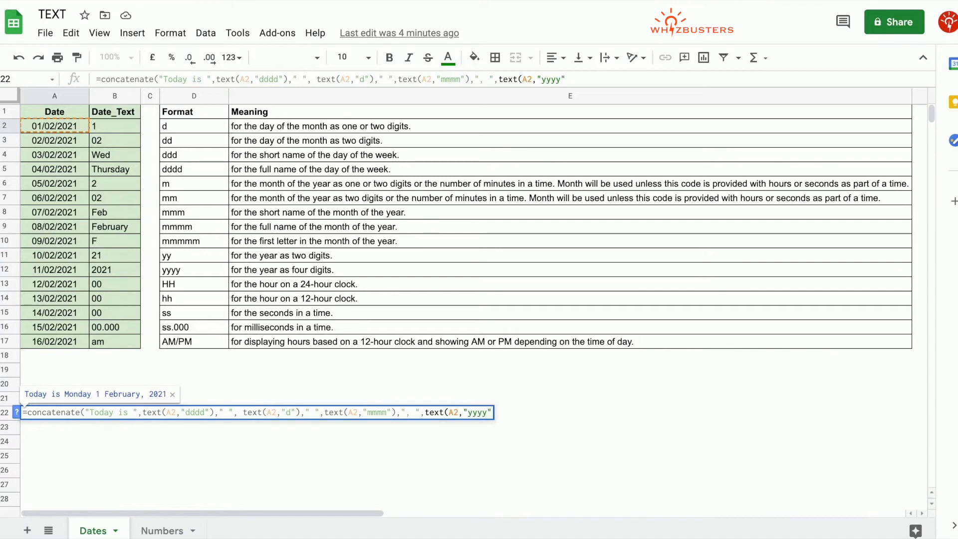
text())
key(Return)
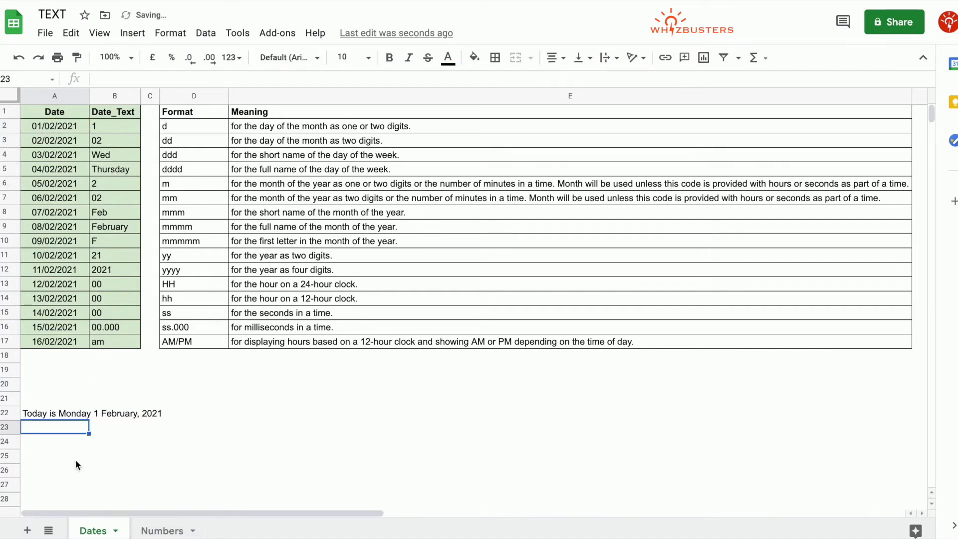
click(57, 415)
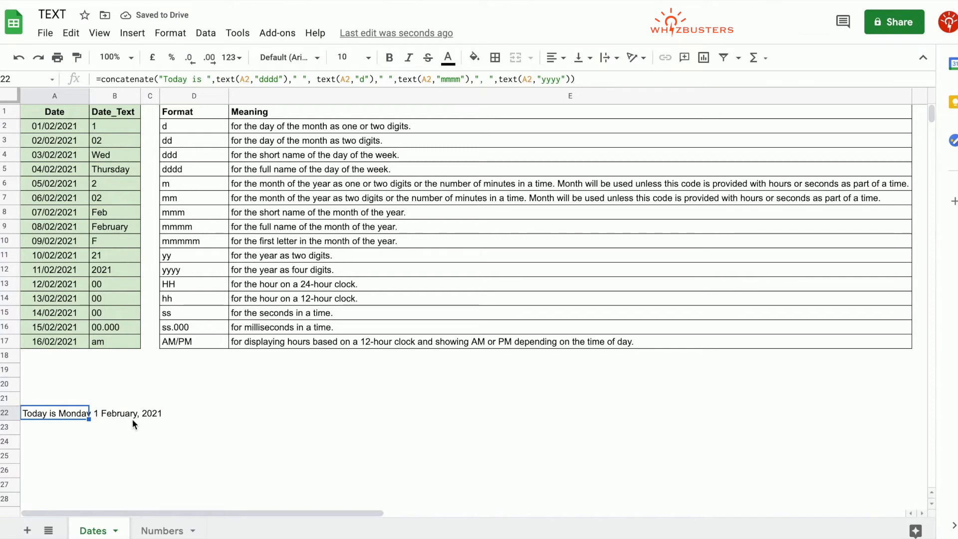
Step: On the Numbers sheet, enter =text(B4,"0.000") in C4 for three decimal places and decline the suggested auto-fill
click(154, 531)
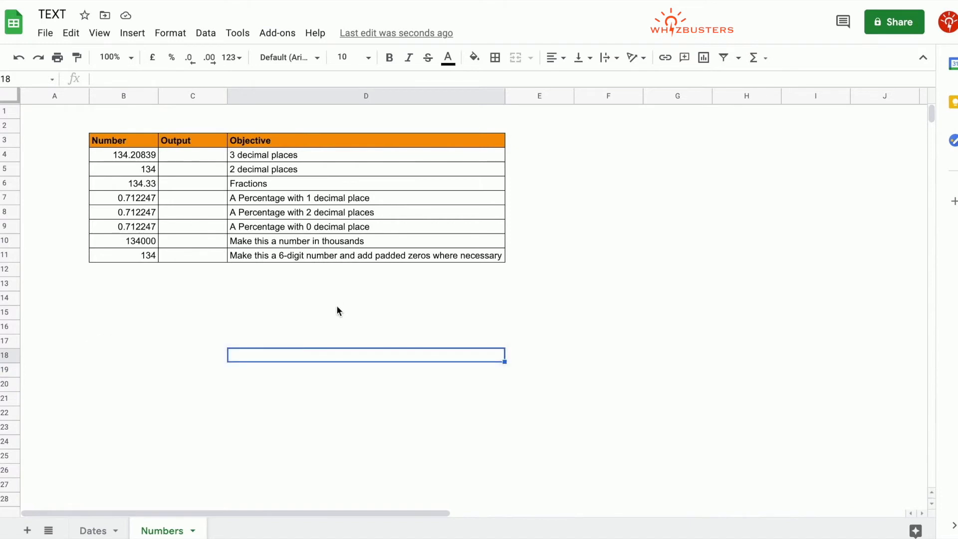
click(316, 156)
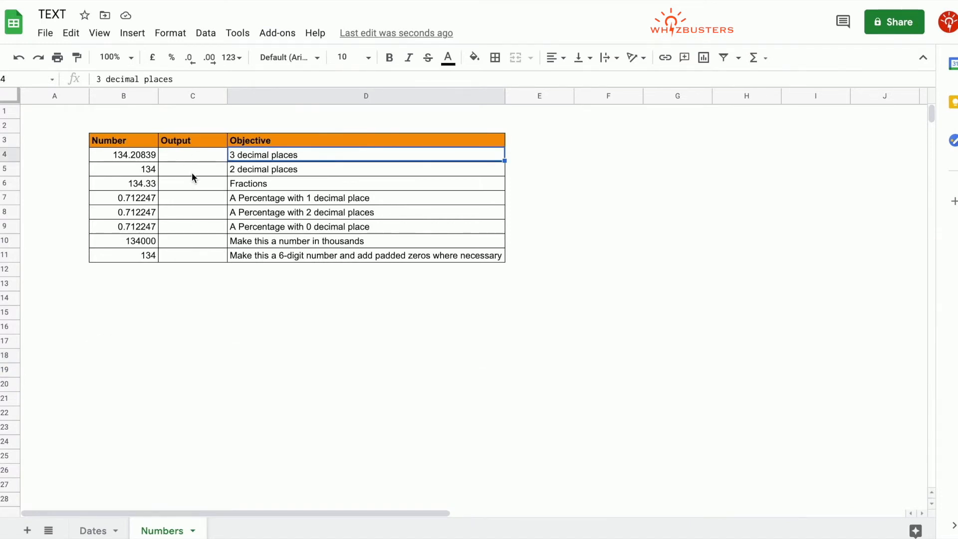
click(200, 160)
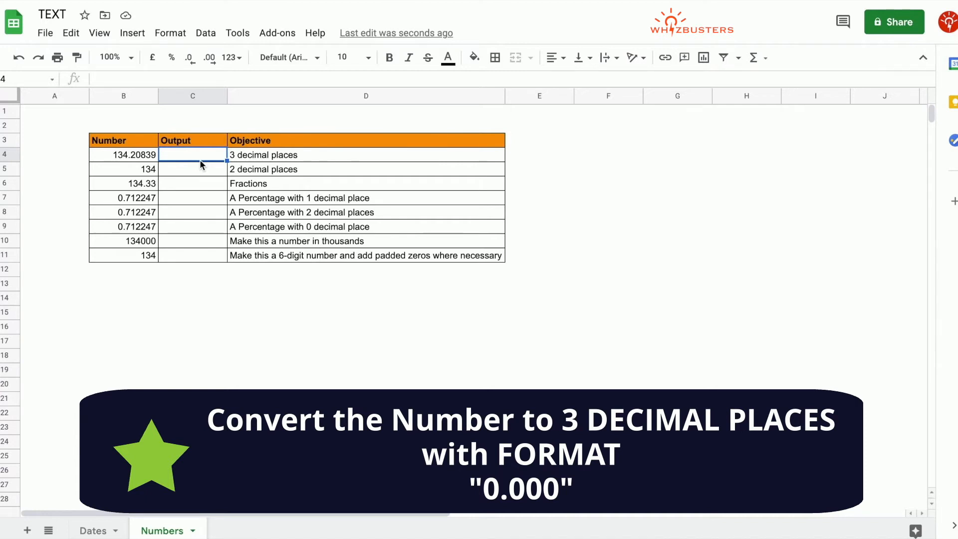
text(=)
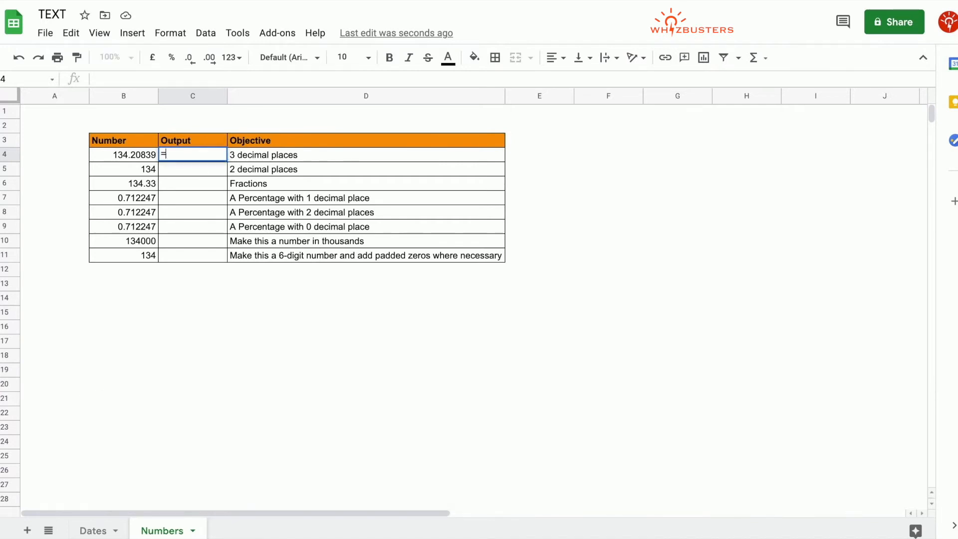
text(text()
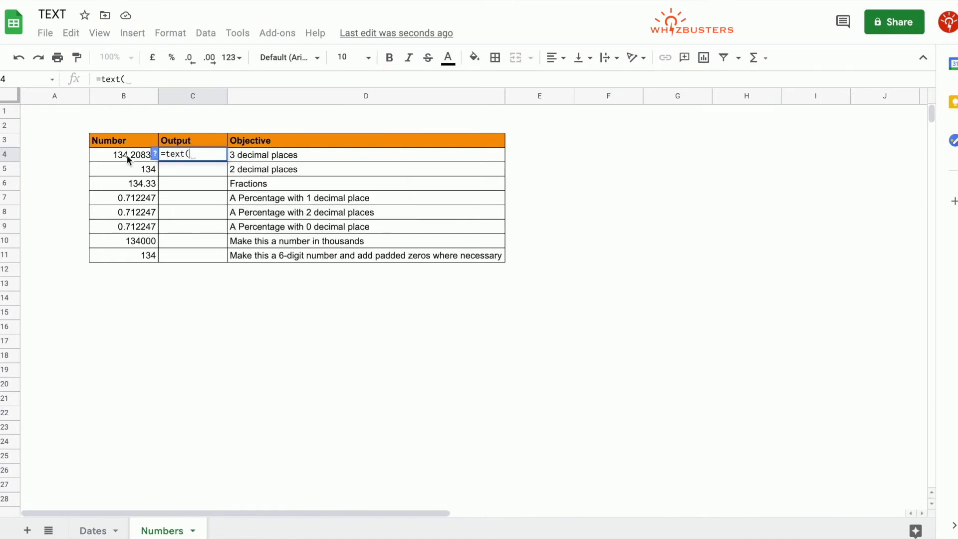
click(128, 158)
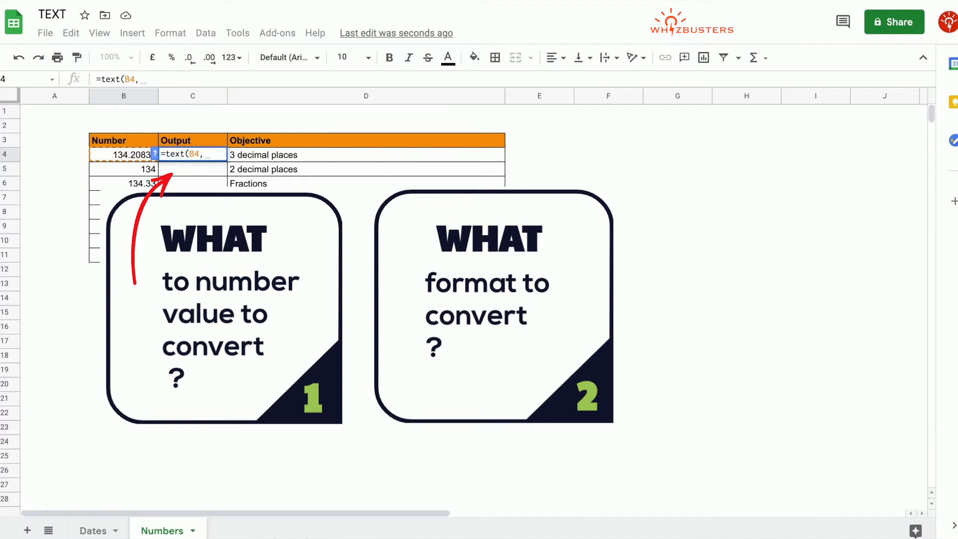
text(")
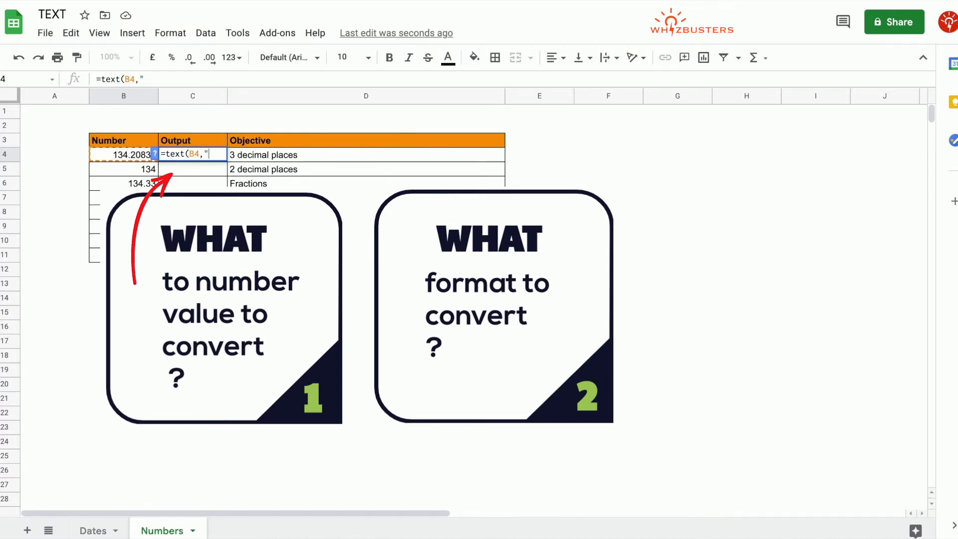
text(0.)
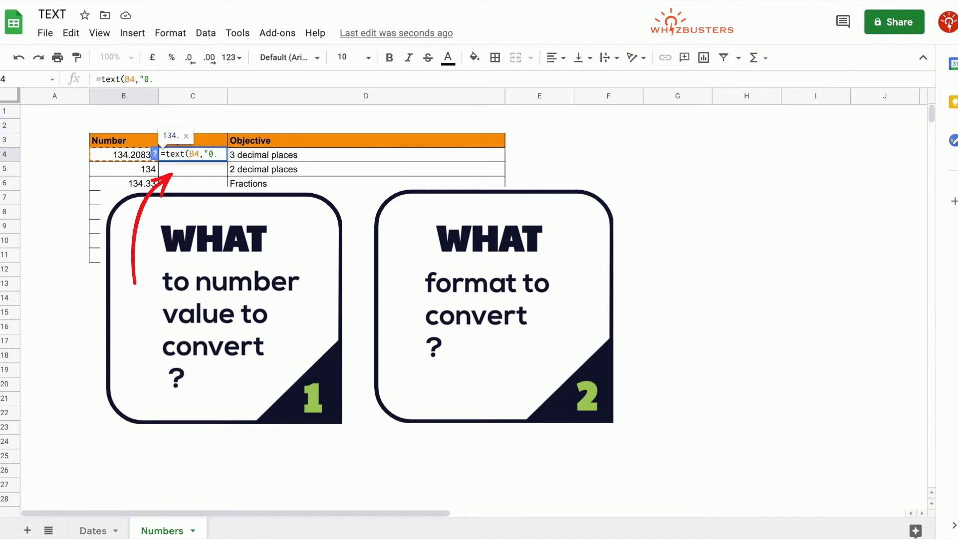
text(000)
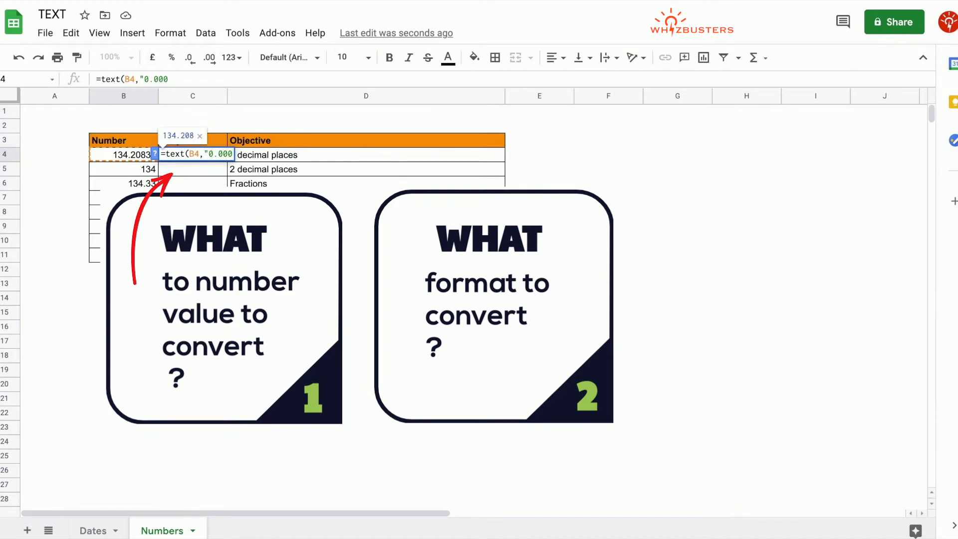
text("))
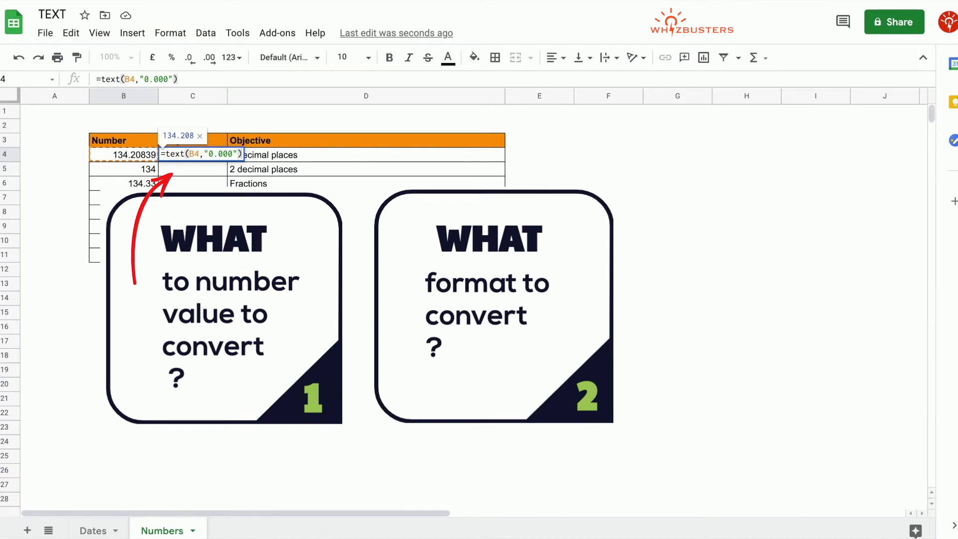
key(Return)
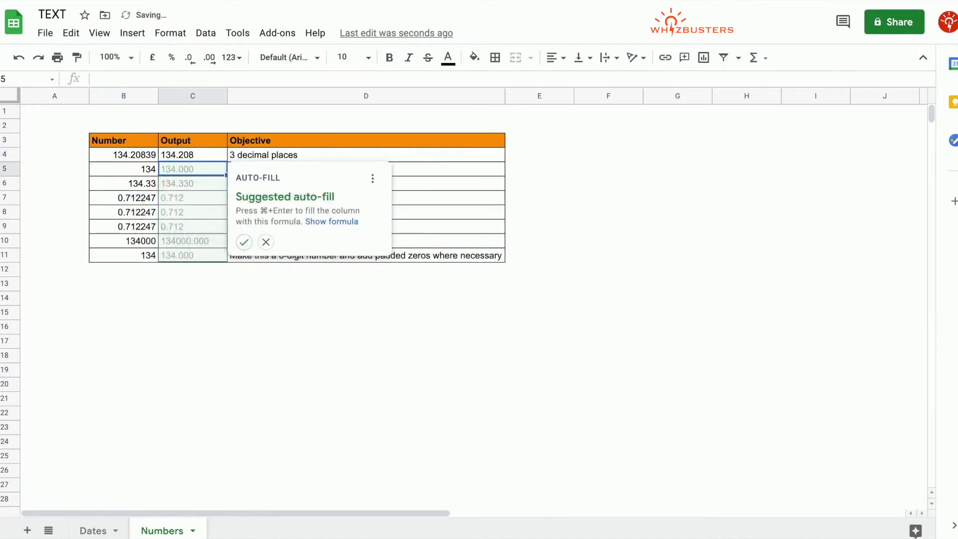
click(265, 242)
Step: Fill the C4 formula down the Output column through C11
click(199, 158)
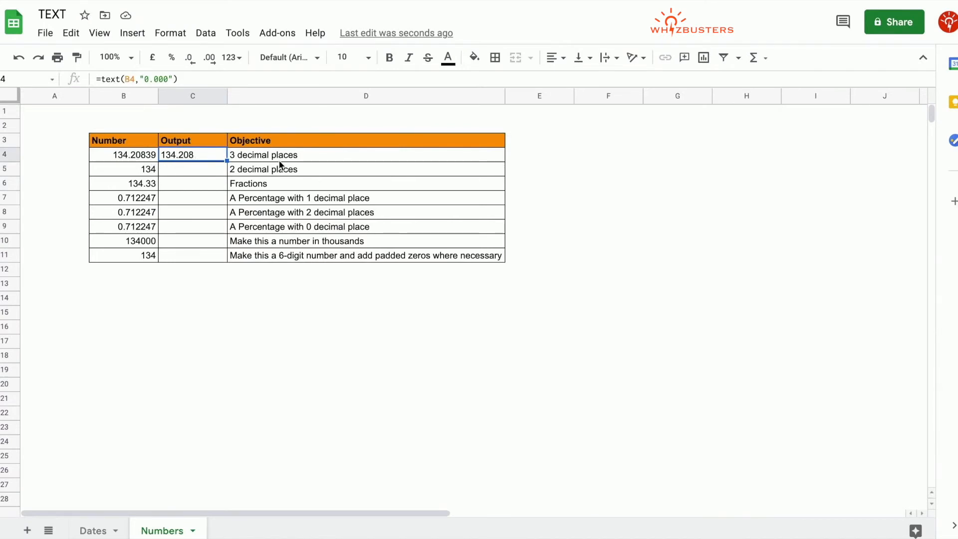
key(Return)
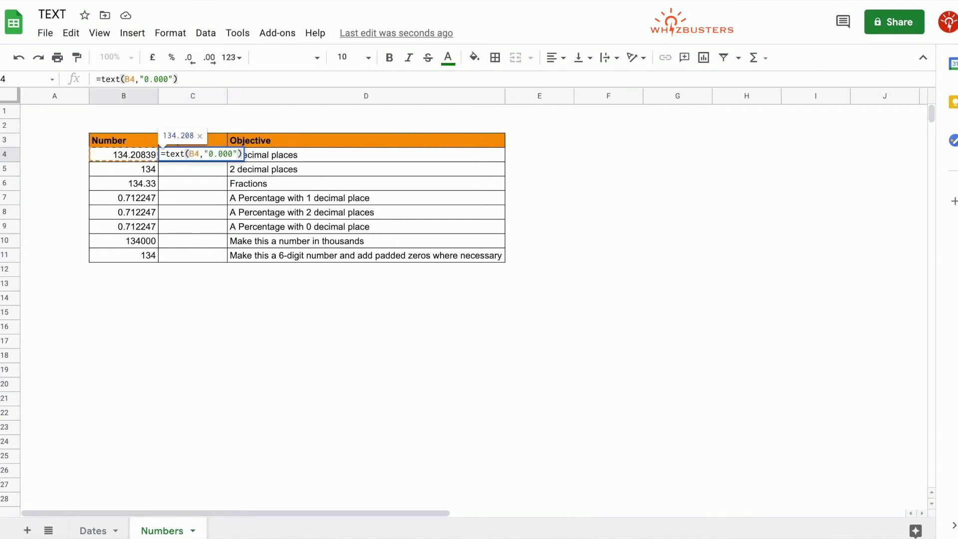
key(Return)
click(201, 145)
click(203, 157)
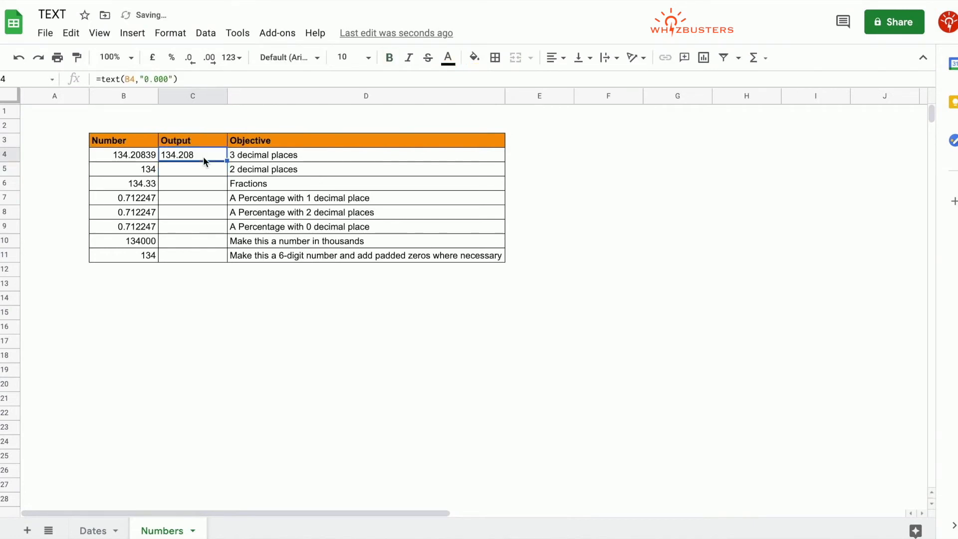
drag(227, 160, 220, 259)
click(205, 169)
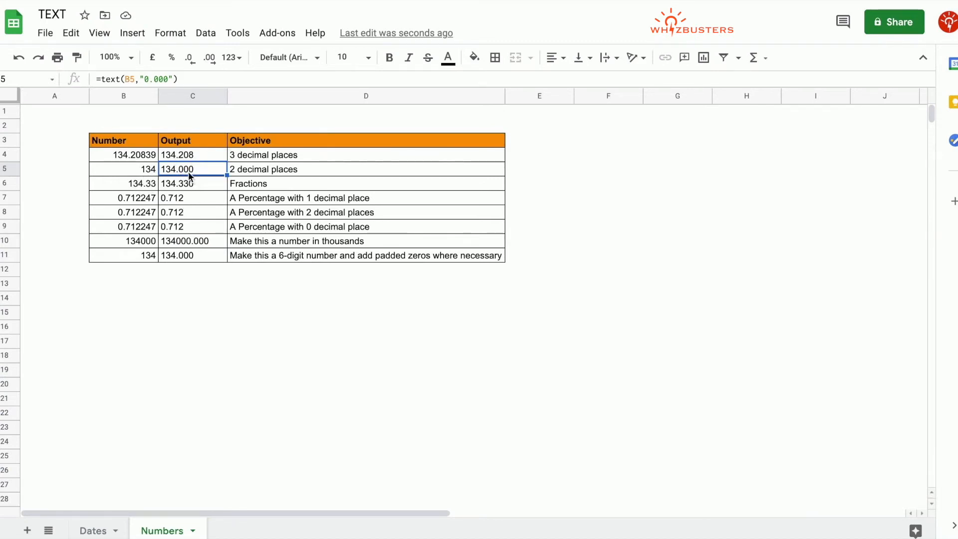
Step: Clear the filled formulas from C5:C11 in the Output column
shift+click(194, 249)
key(Delete)
click(228, 174)
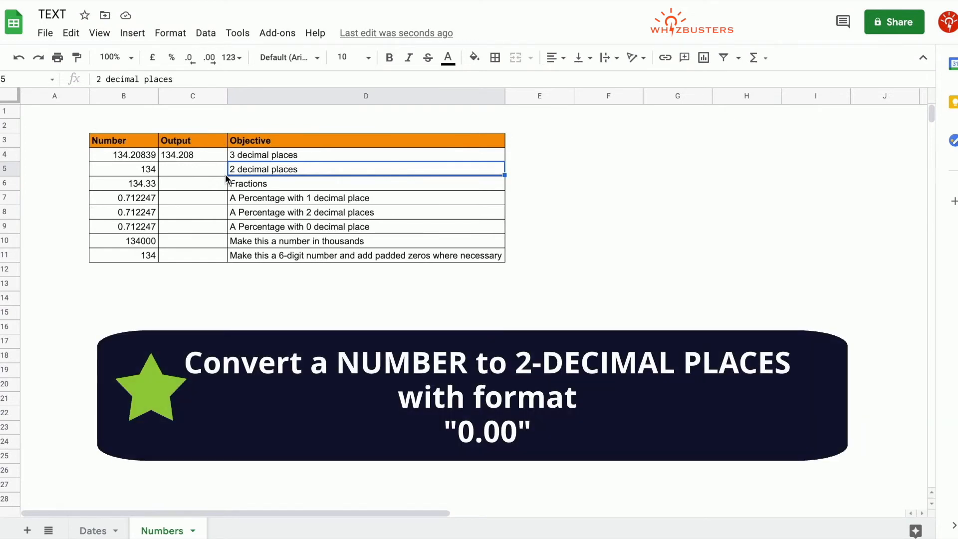
Step: Enter =text(B5,"0.00") in C5 to format the number with two decimal places
click(192, 172)
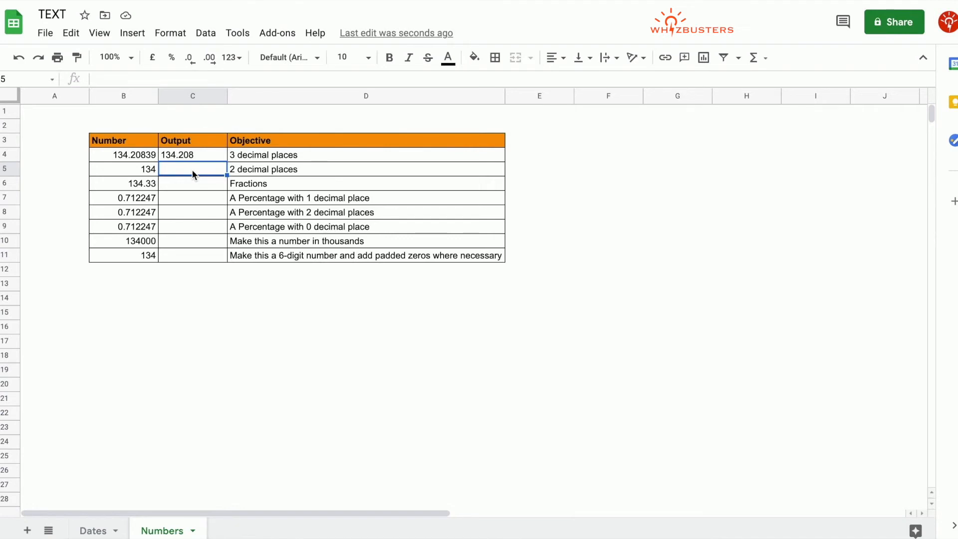
text(=text()
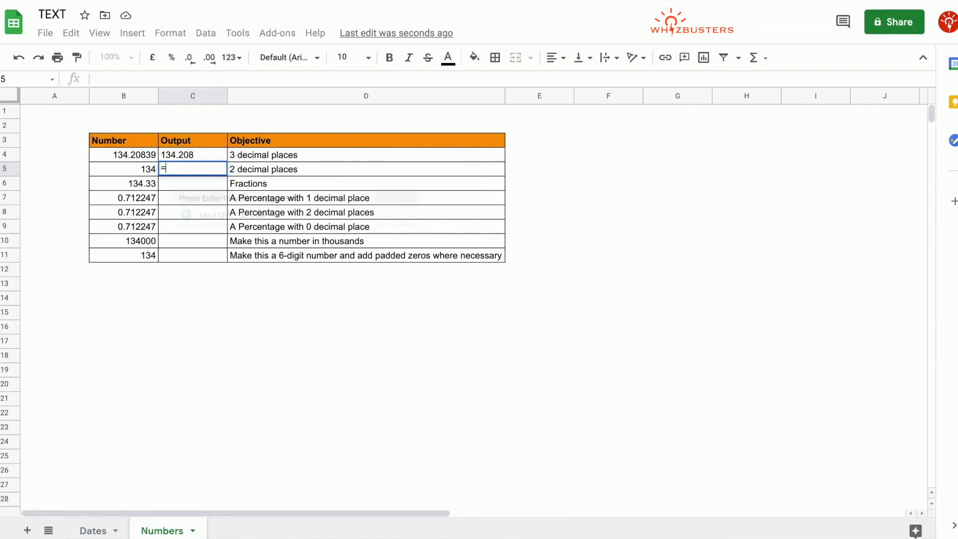
click(121, 169)
text(,)
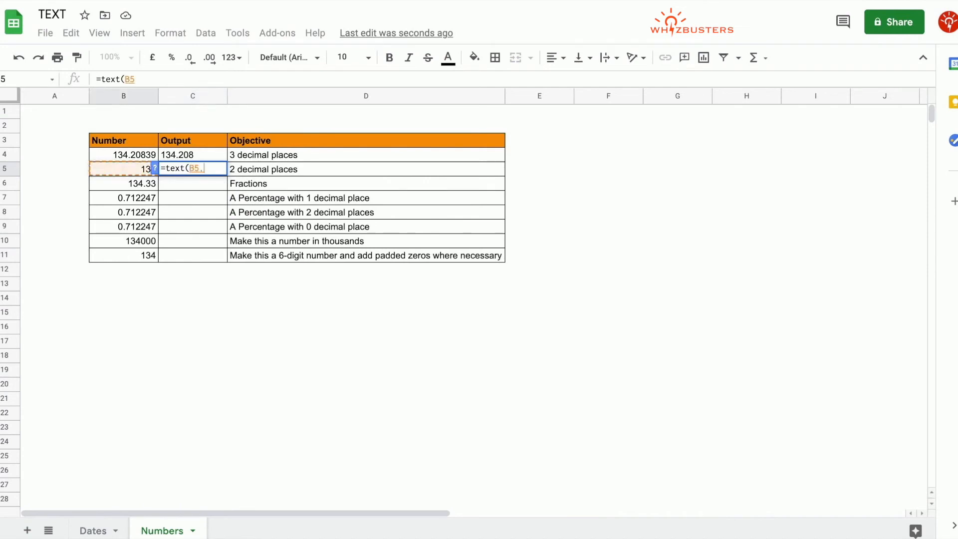
text("0.)
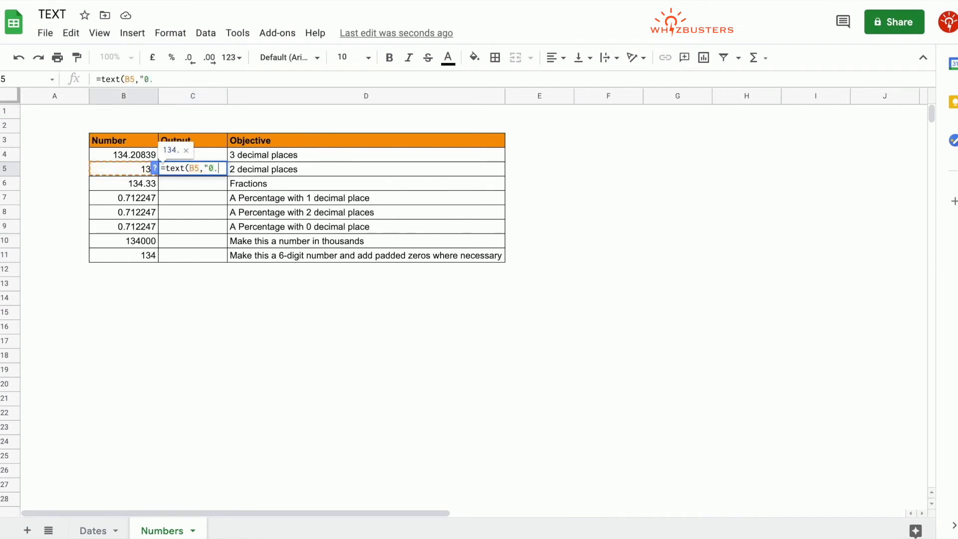
text(00"))
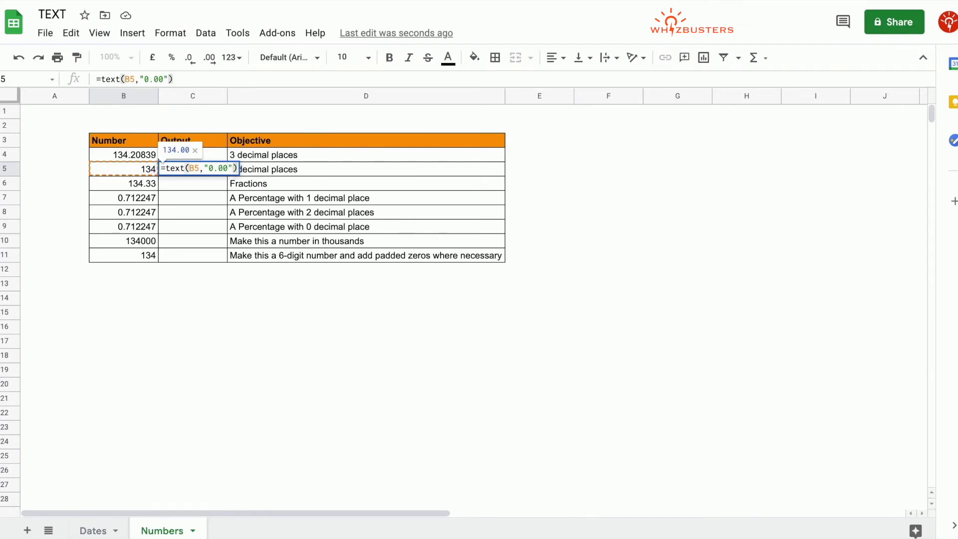
key(Return)
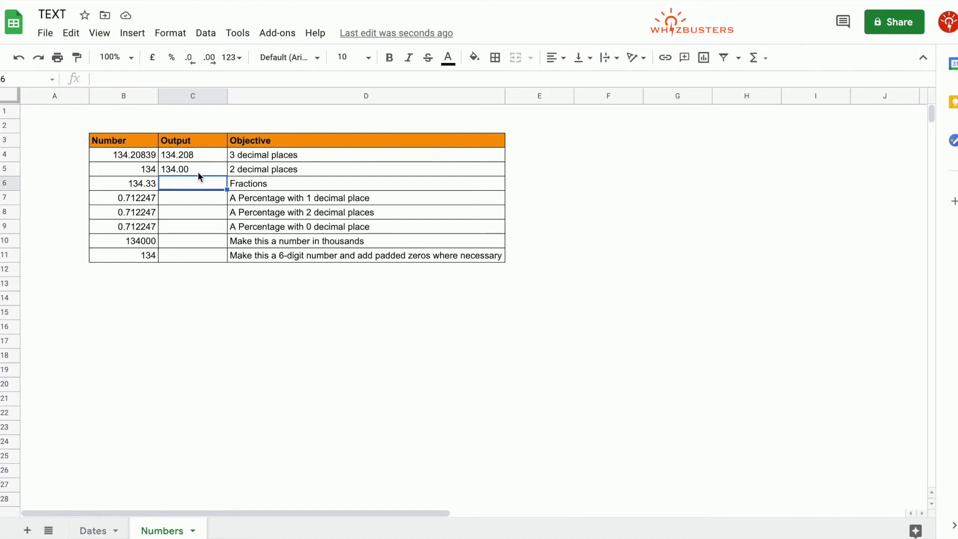
Step: Enter =text(B6,"#?/?") in C6 to format the number as a fraction
click(266, 188)
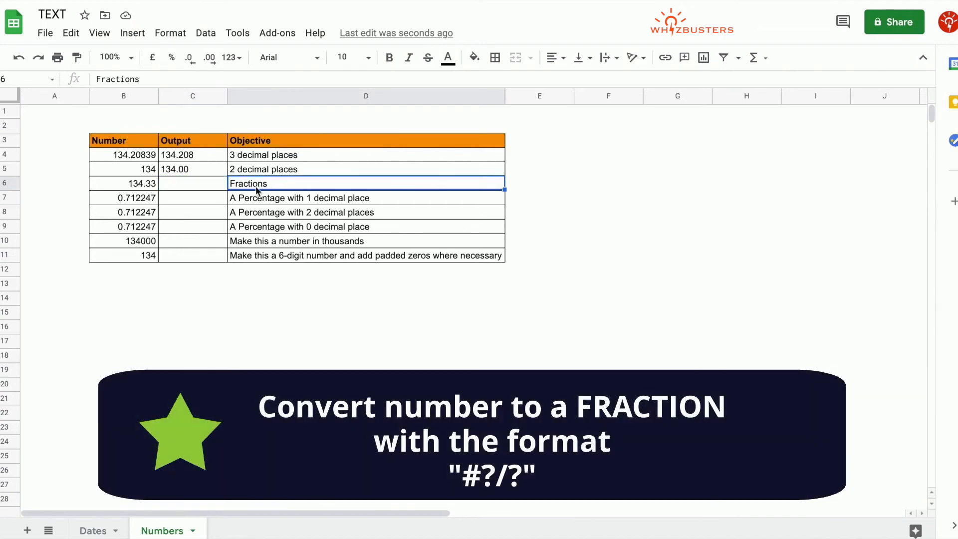
click(209, 187)
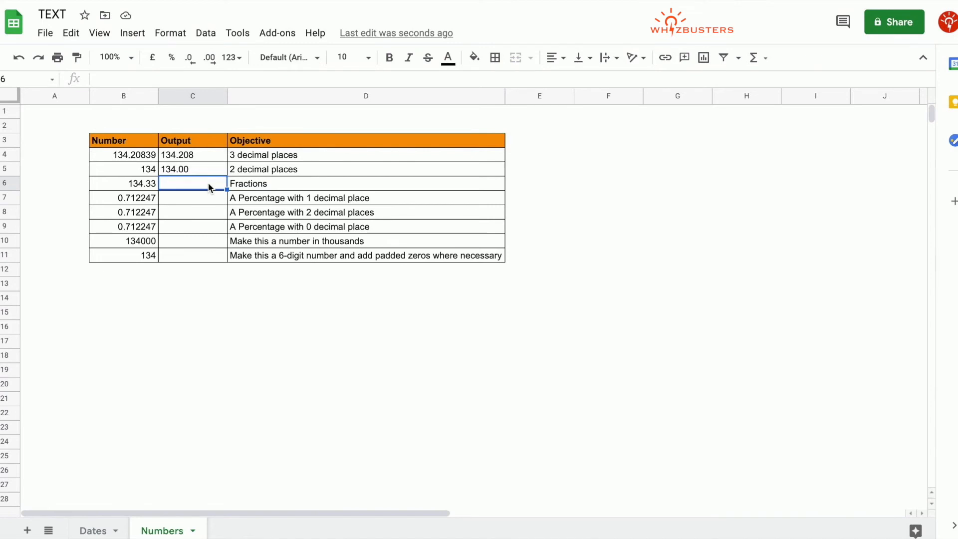
text(=)
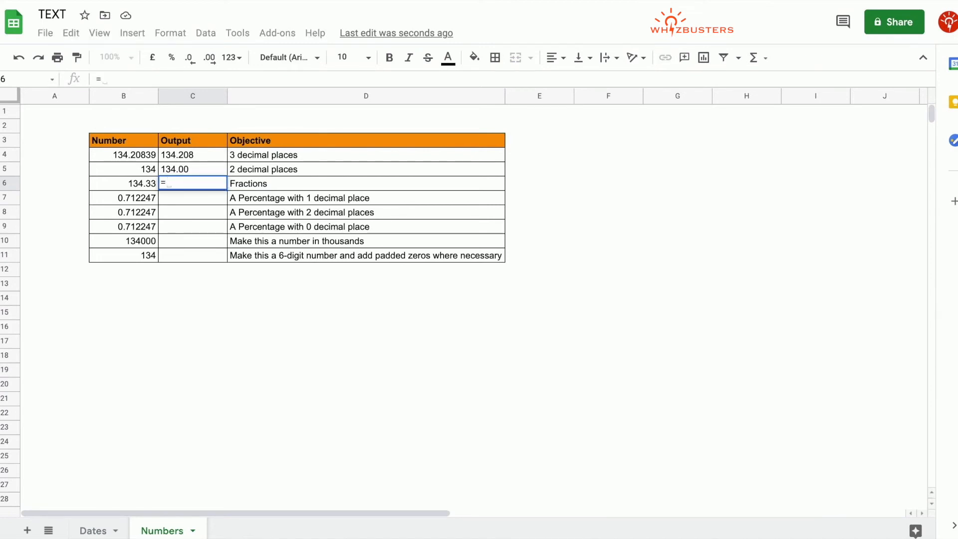
text(text()
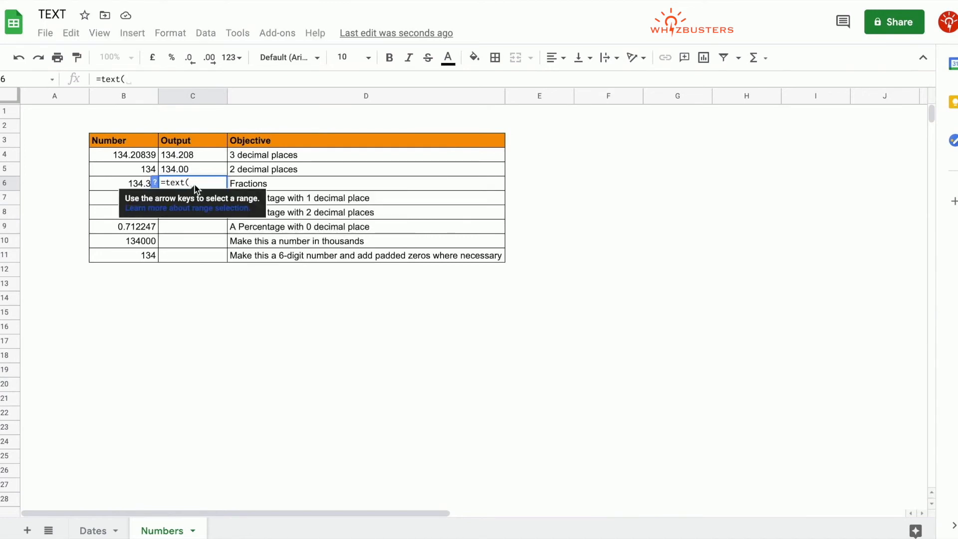
click(141, 187)
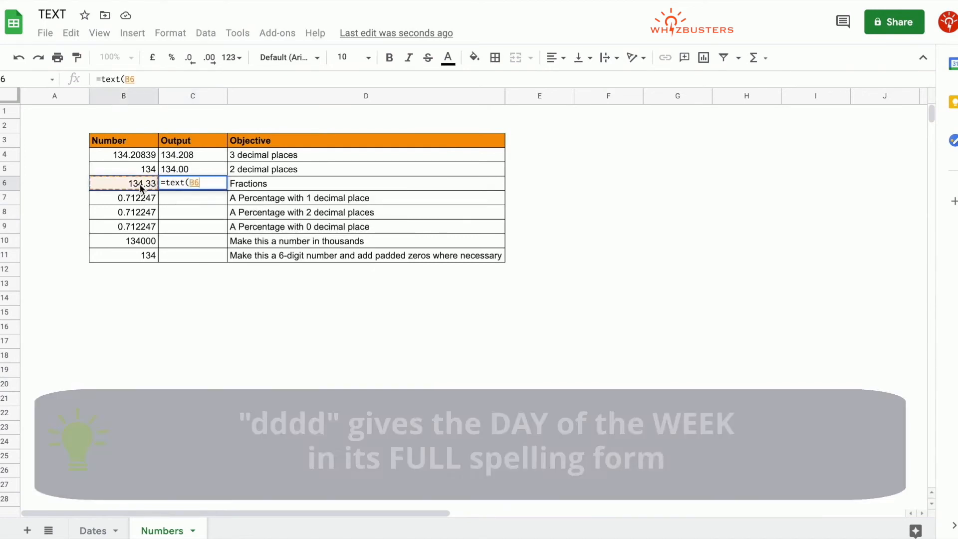
text(,)
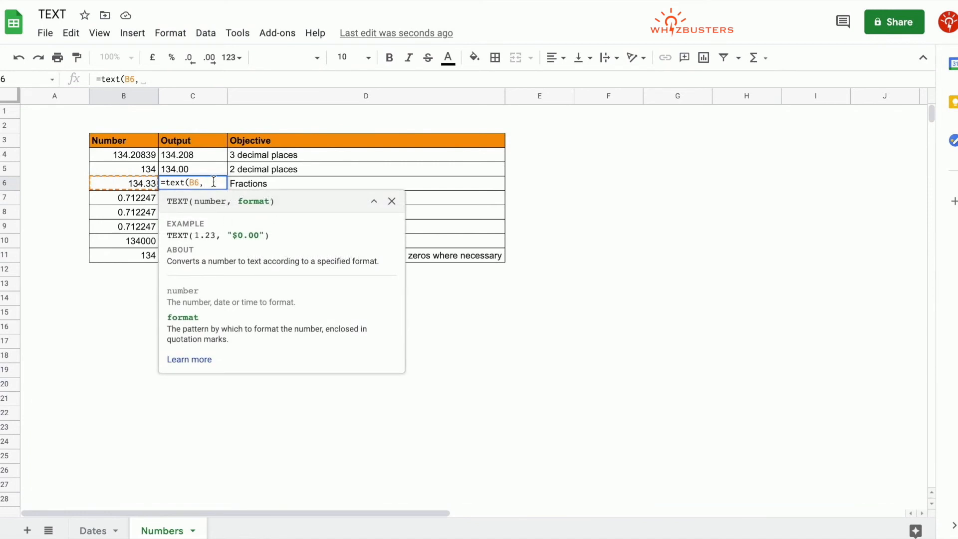
text("#?/?")
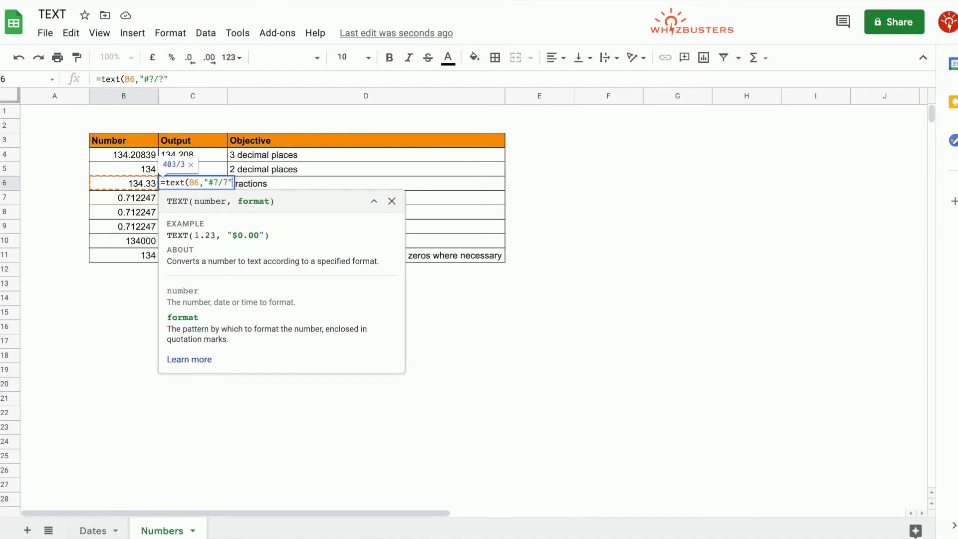
text())
key(Return)
key(Up)
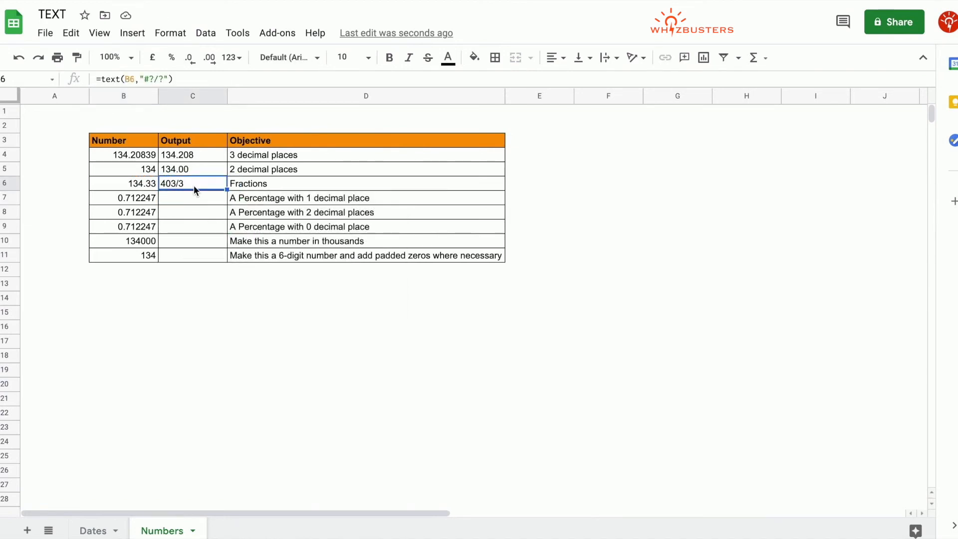
Step: Try the mixed-number format "# ?/?" in the C6 formula and change it back to "#?/?"
click(152, 79)
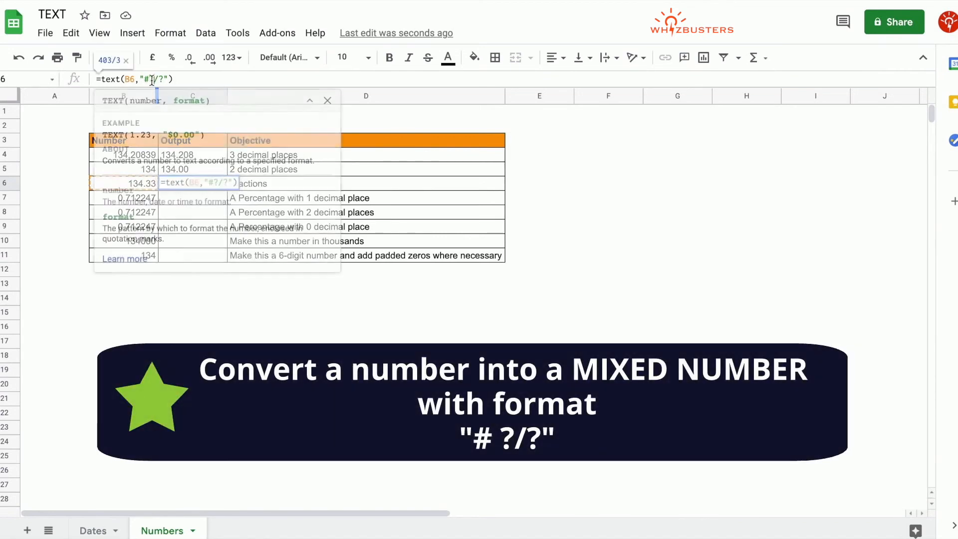
key(Return)
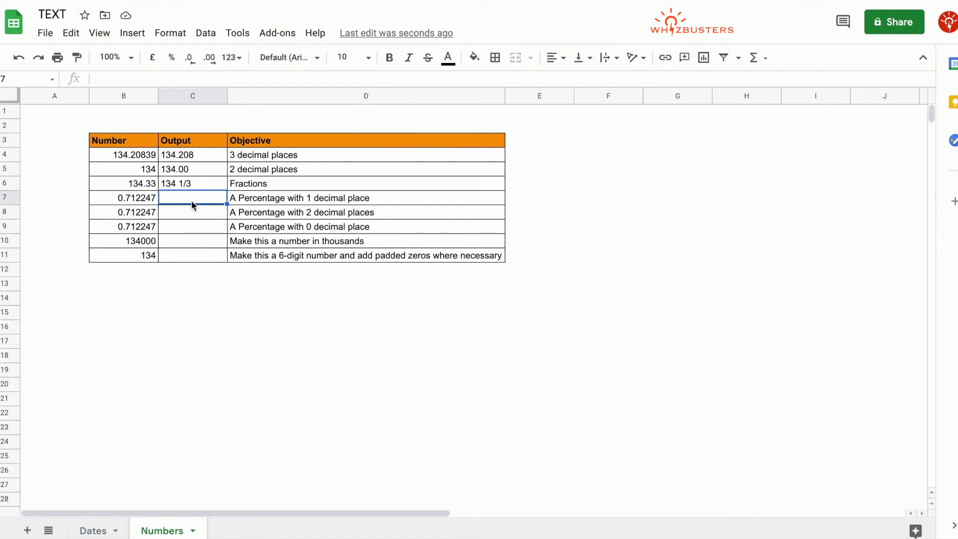
click(195, 185)
click(156, 78)
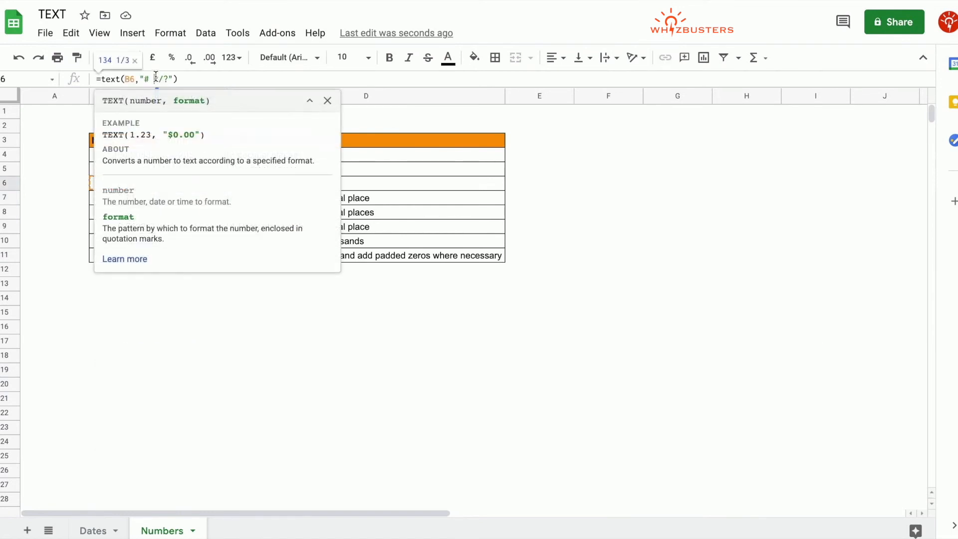
key(BackSpace)
key(Return)
click(199, 184)
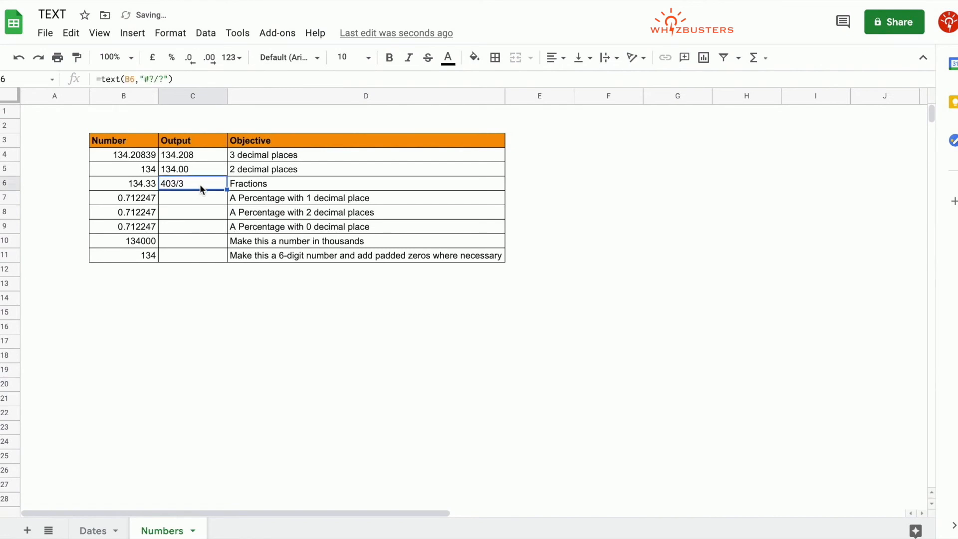
Step: Insert a space after # in the C6 format so it reads "# ?/?" for a mixed number
click(147, 81)
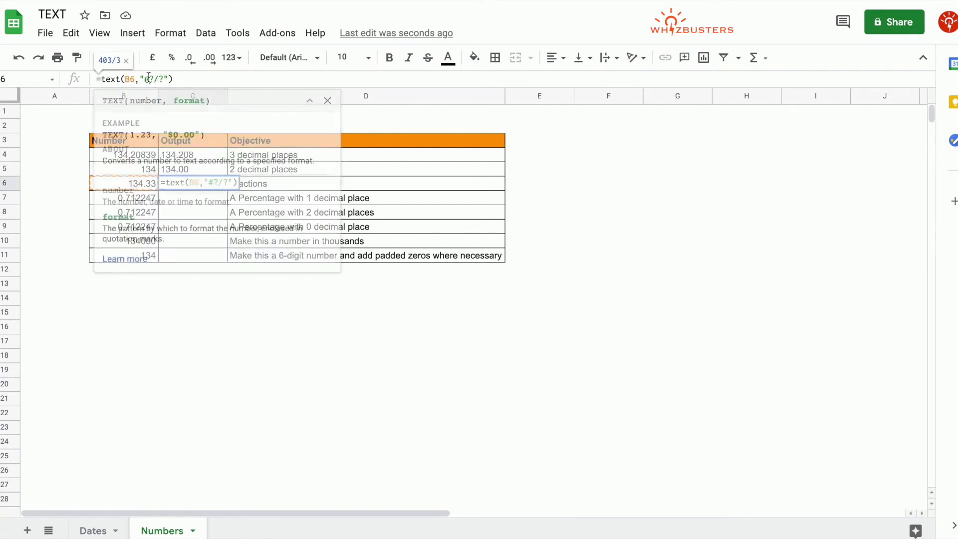
key(Return)
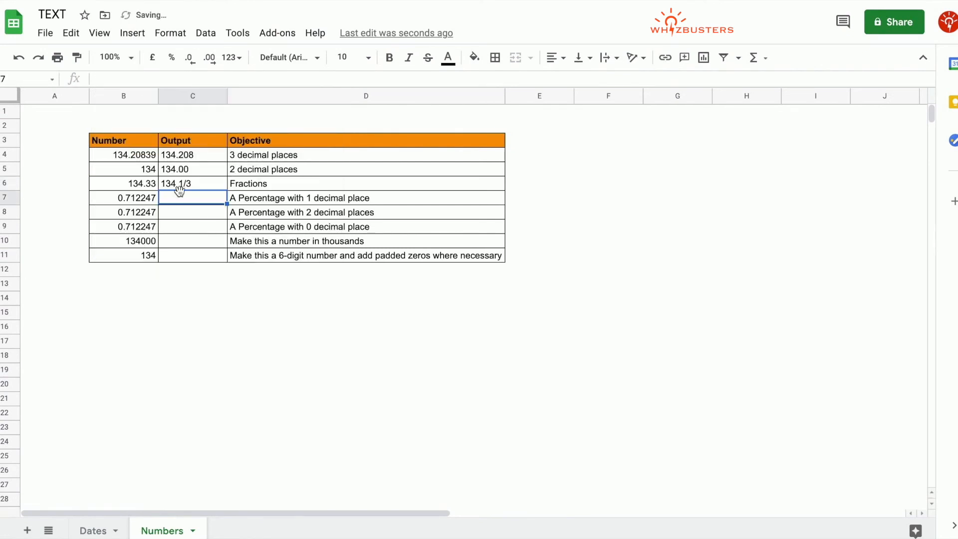
Step: Enter =text(B7,"0.0%") in C7 to format the number as a percentage with one decimal place
click(280, 198)
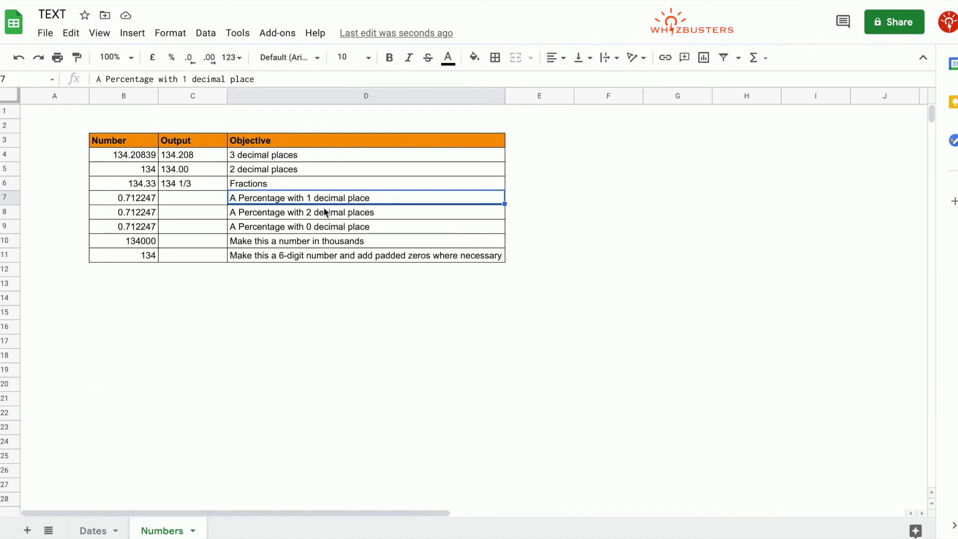
key(Left)
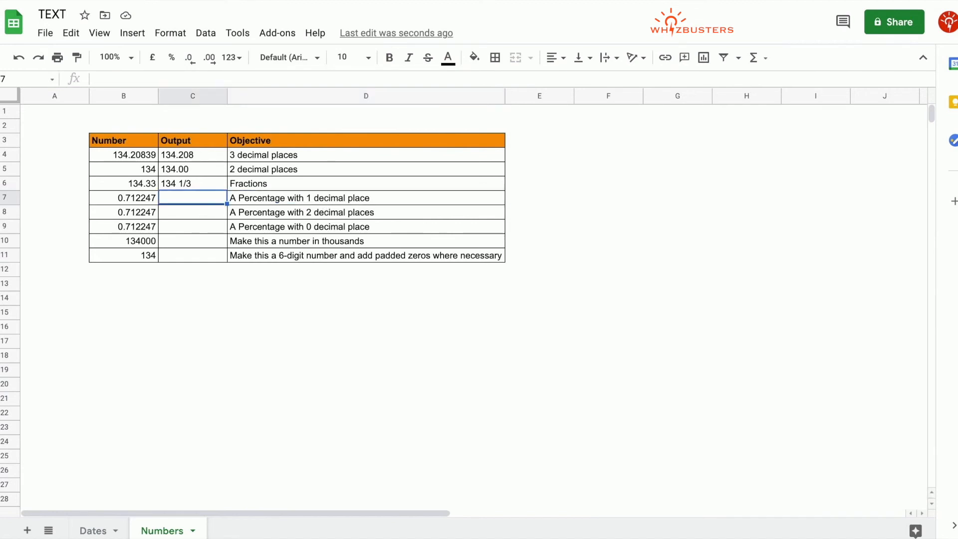
text(=text()
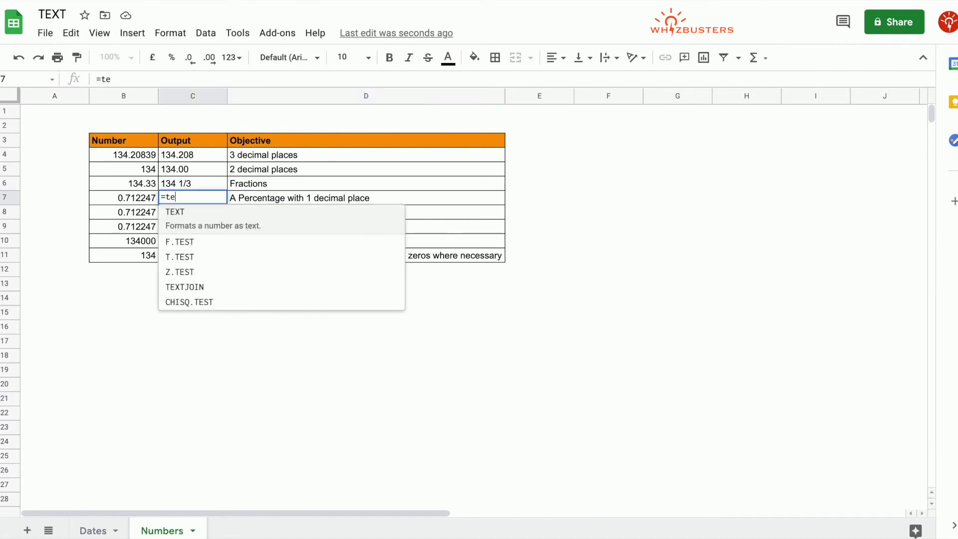
click(132, 199)
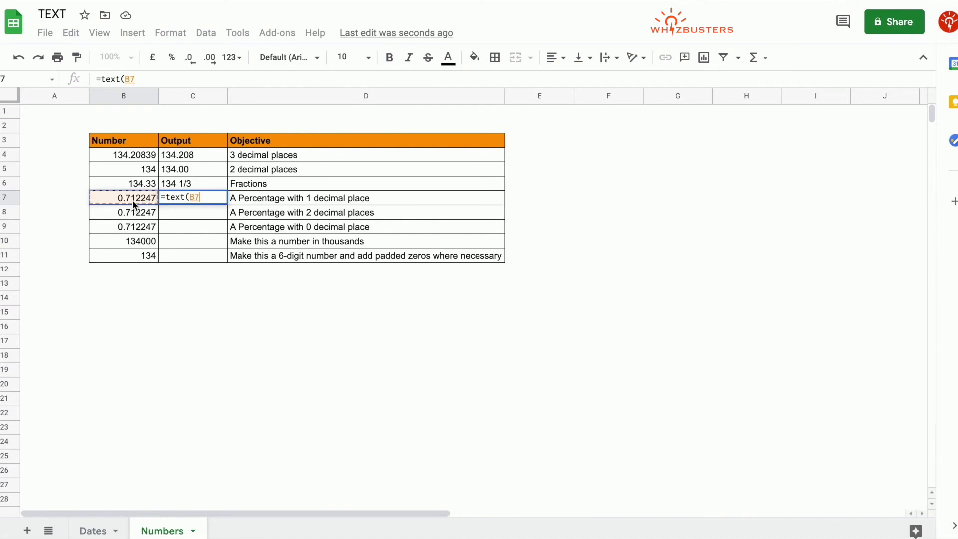
text(,)
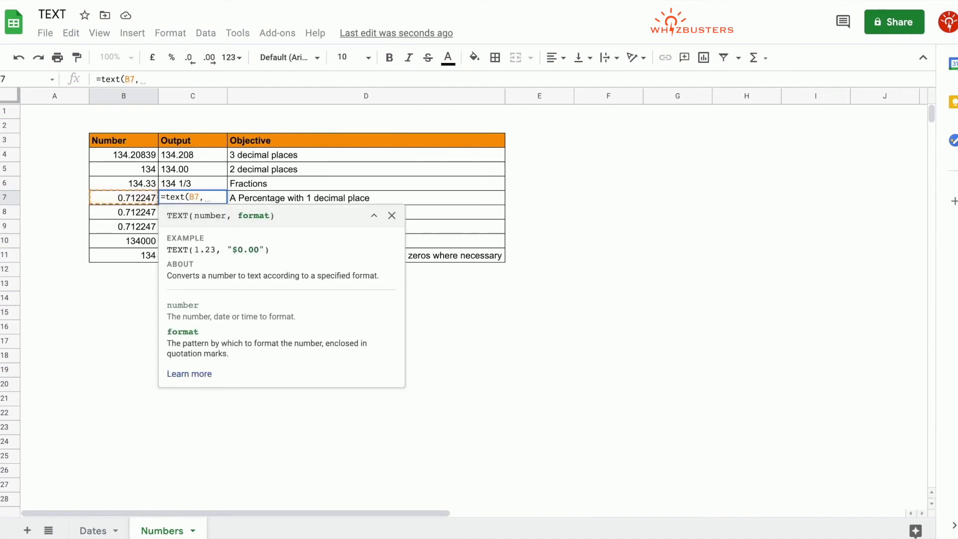
text("0.)
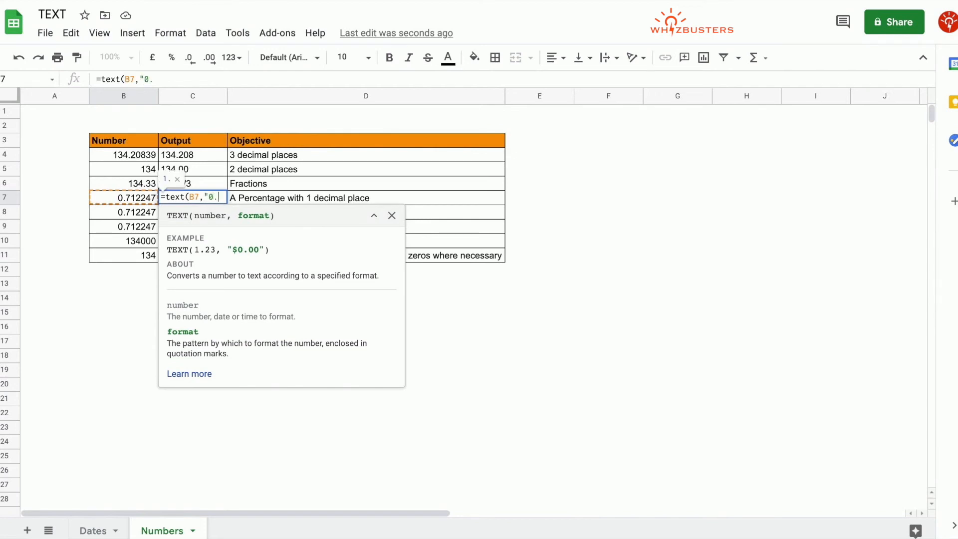
text(0%")
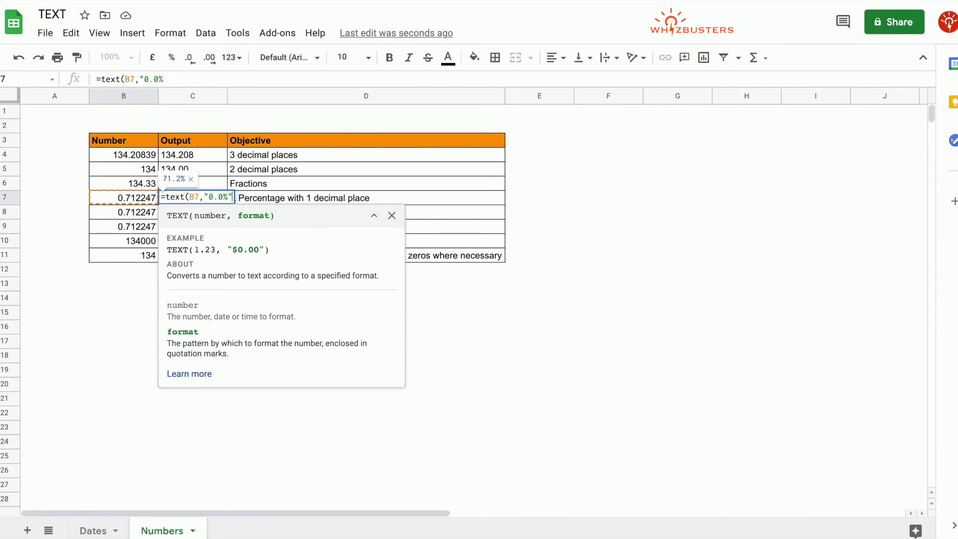
text())
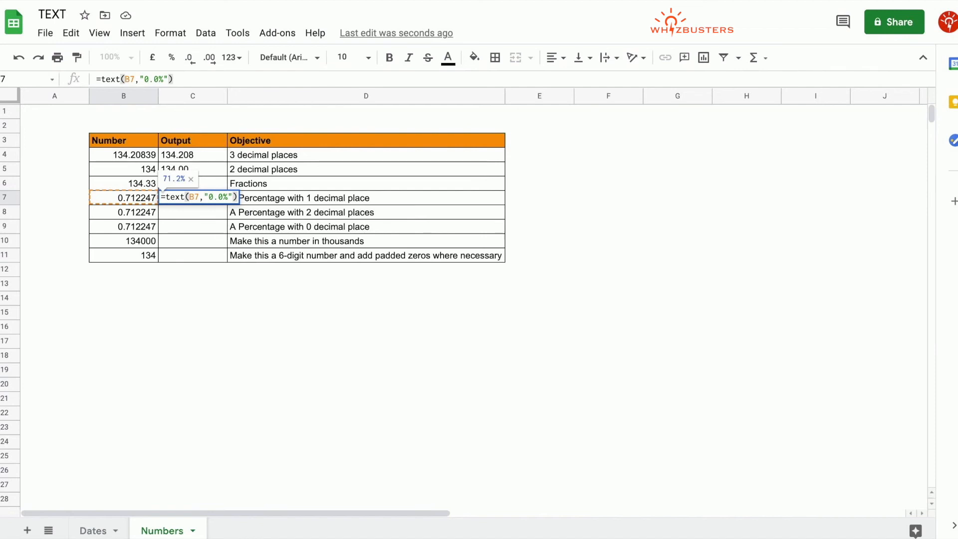
key(Return)
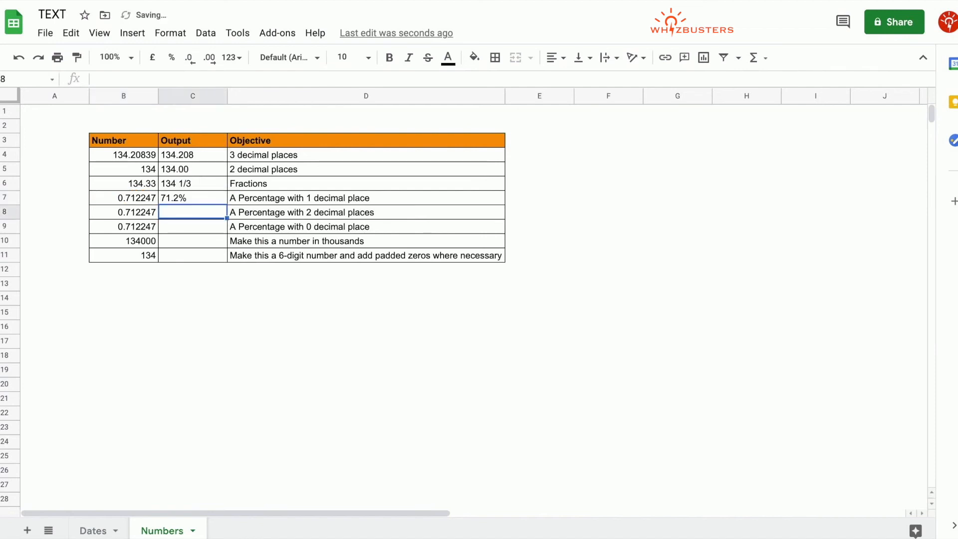
click(211, 200)
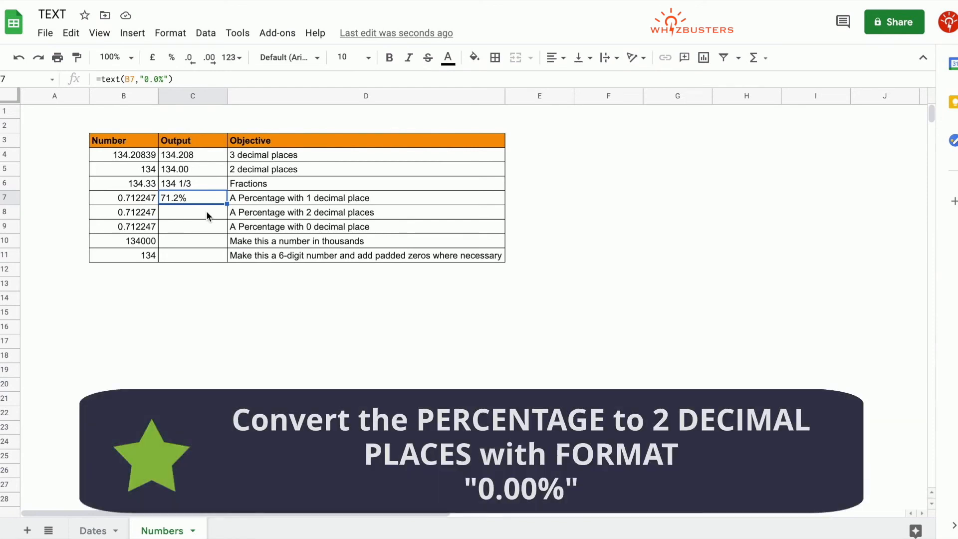
Step: Enter =text(B8,"0.00%") in C8 to format the number as a percentage with two decimal places
click(267, 218)
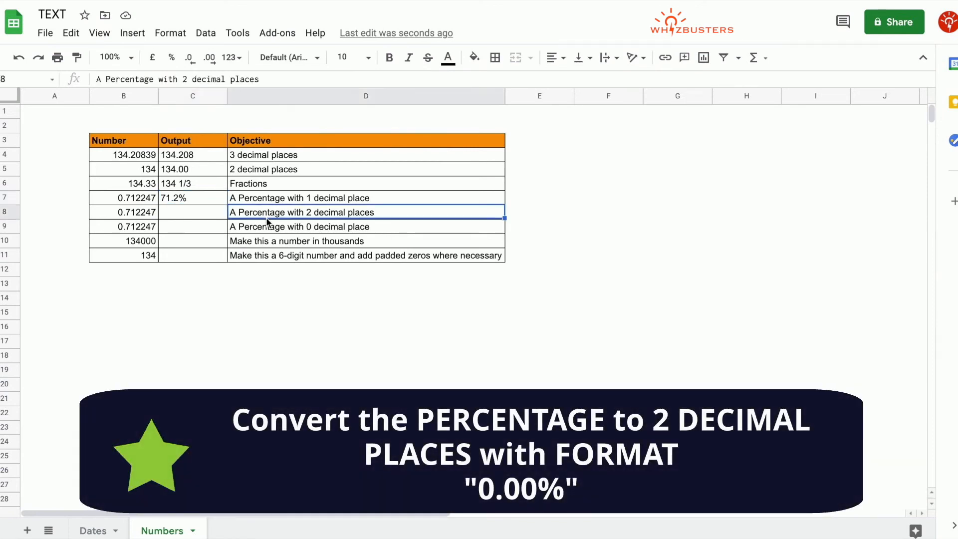
click(189, 218)
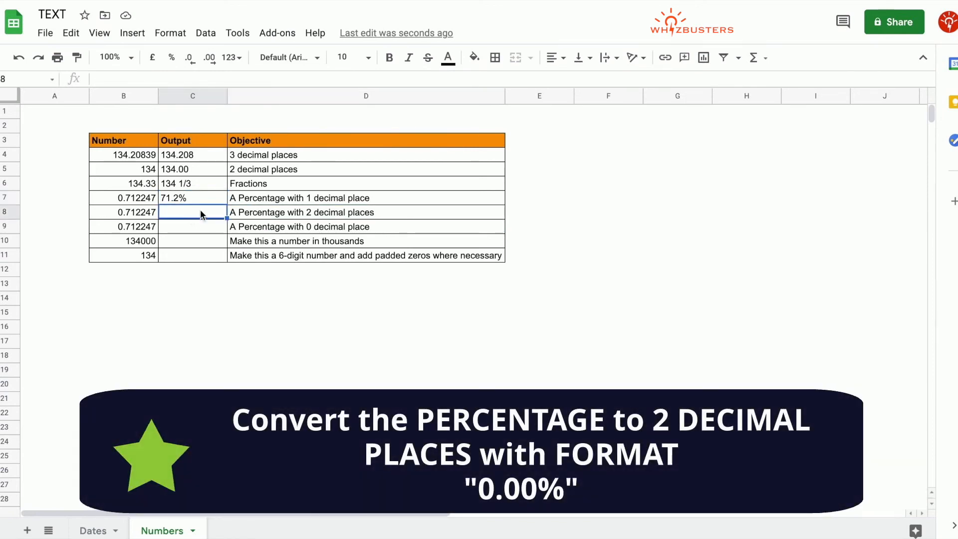
text(=text)
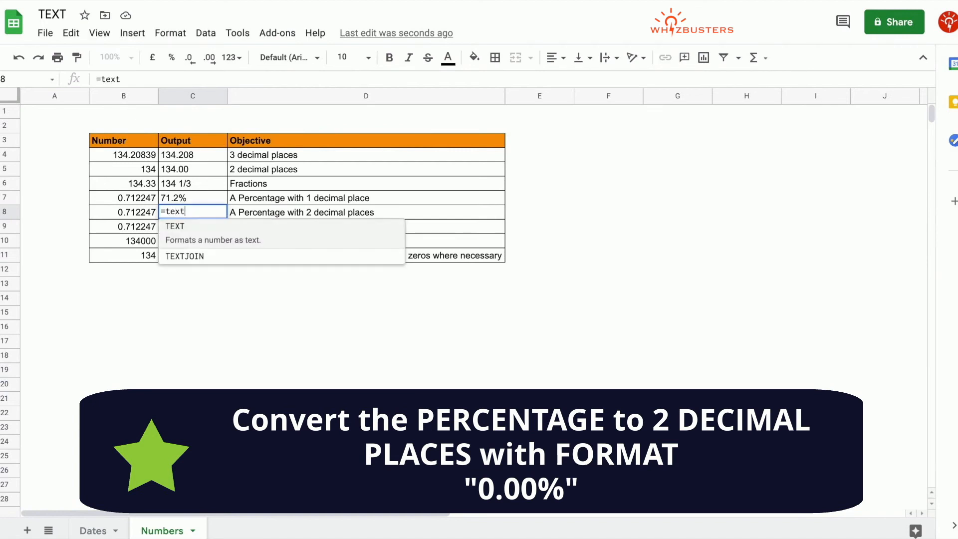
text(()
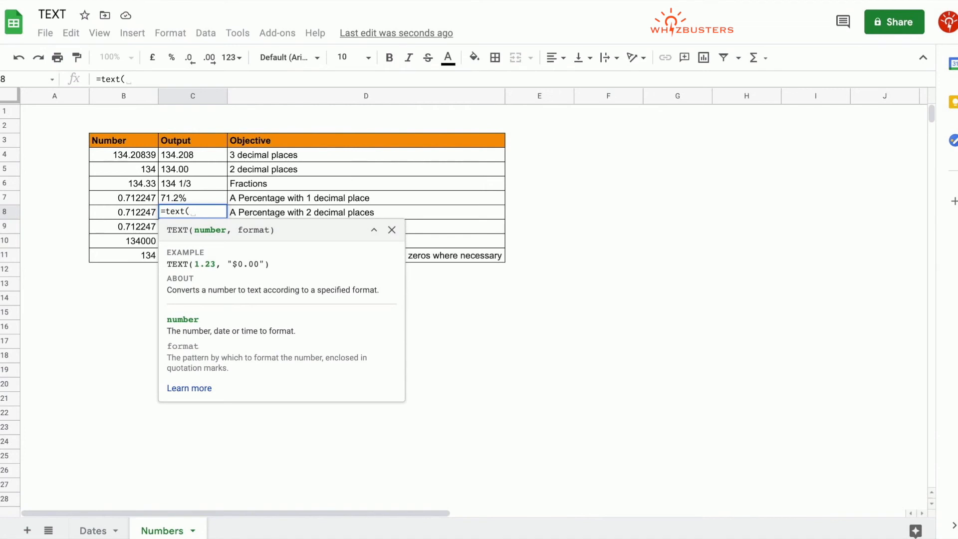
click(140, 211)
text(,)
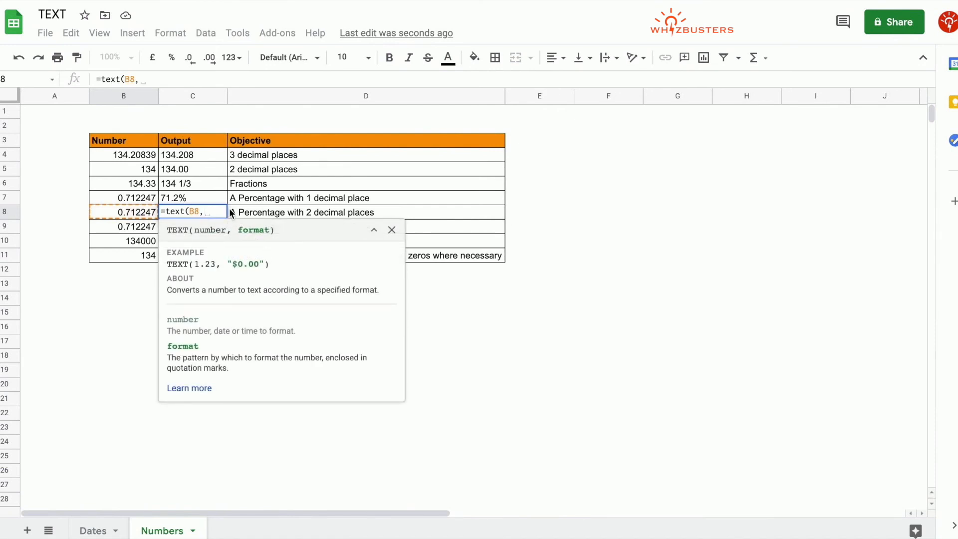
text("0.0)
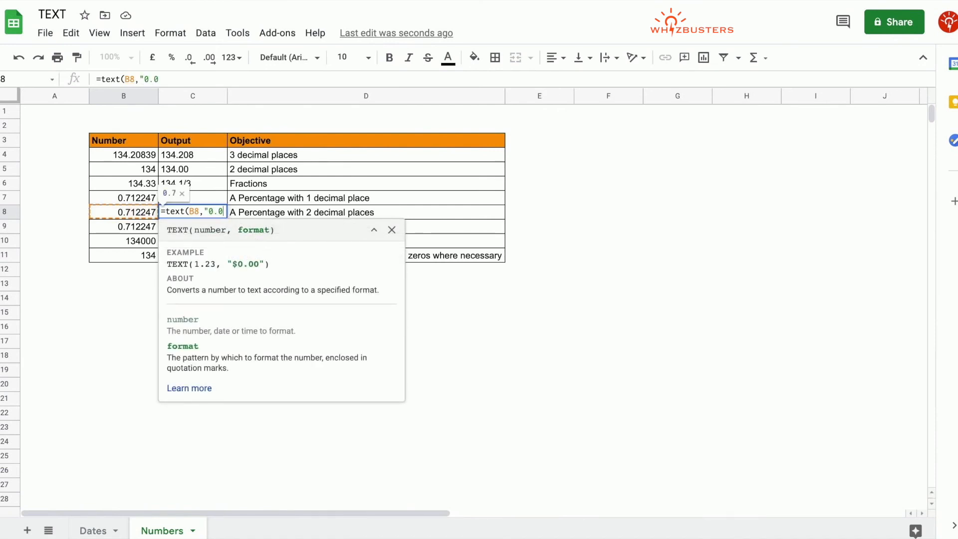
text(0%"))
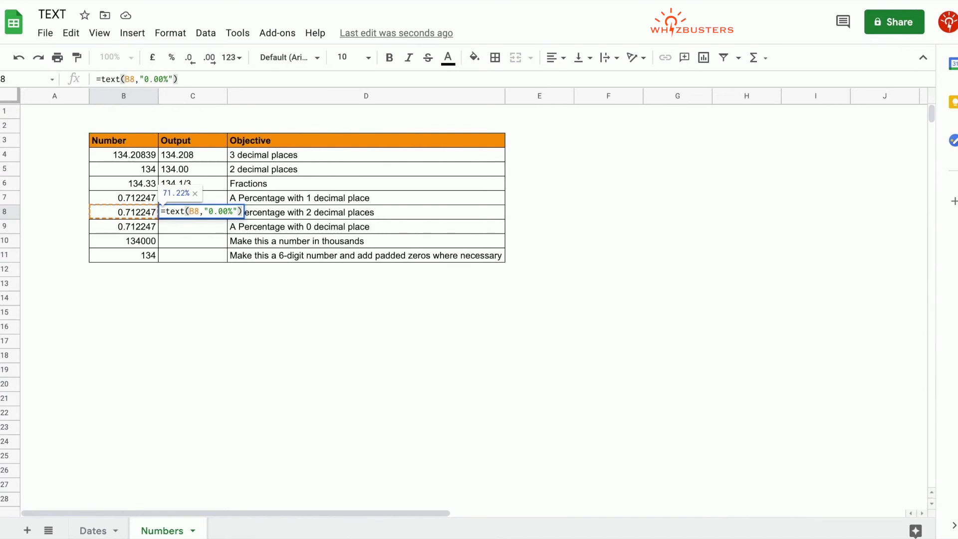
key(Return)
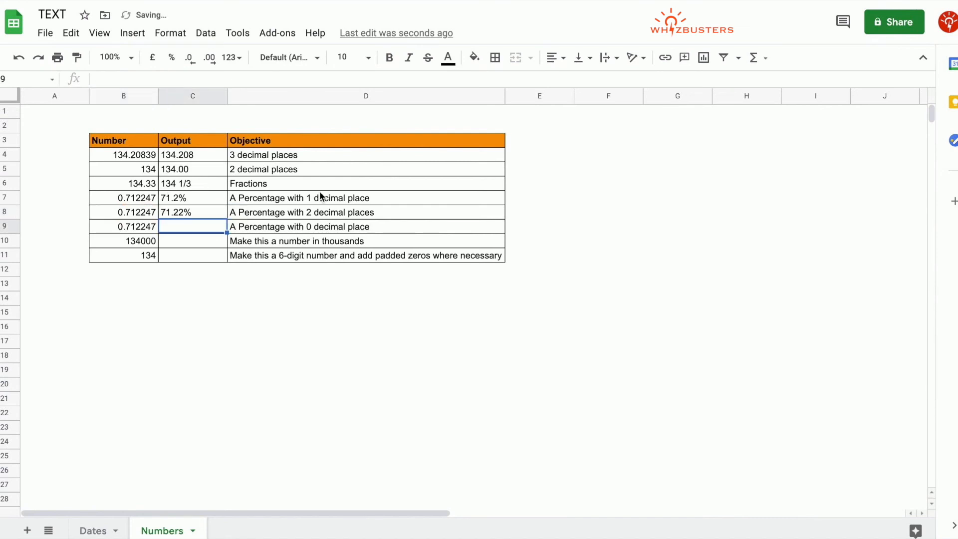
click(192, 214)
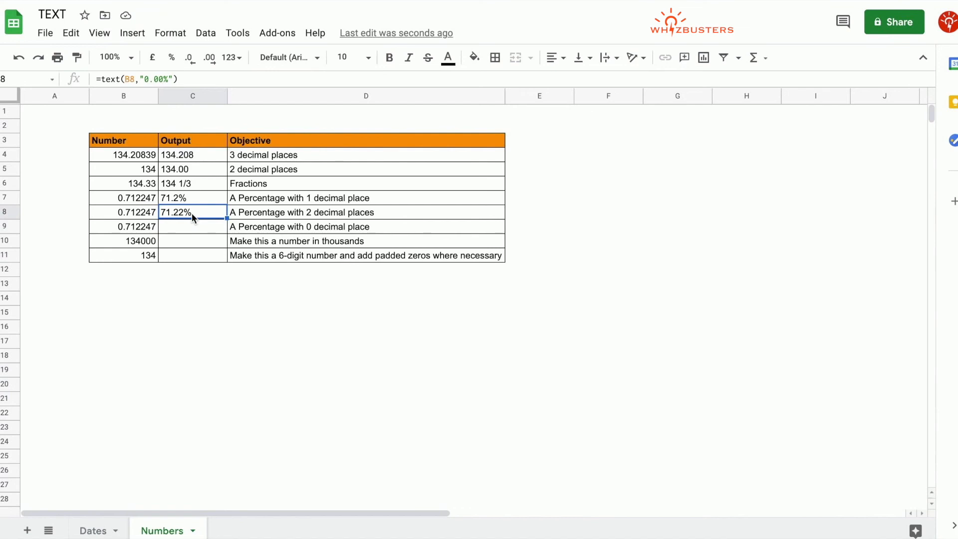
Step: Enter =text(B9,"0%") in C9 to format the number as a percentage with no decimal places
click(197, 227)
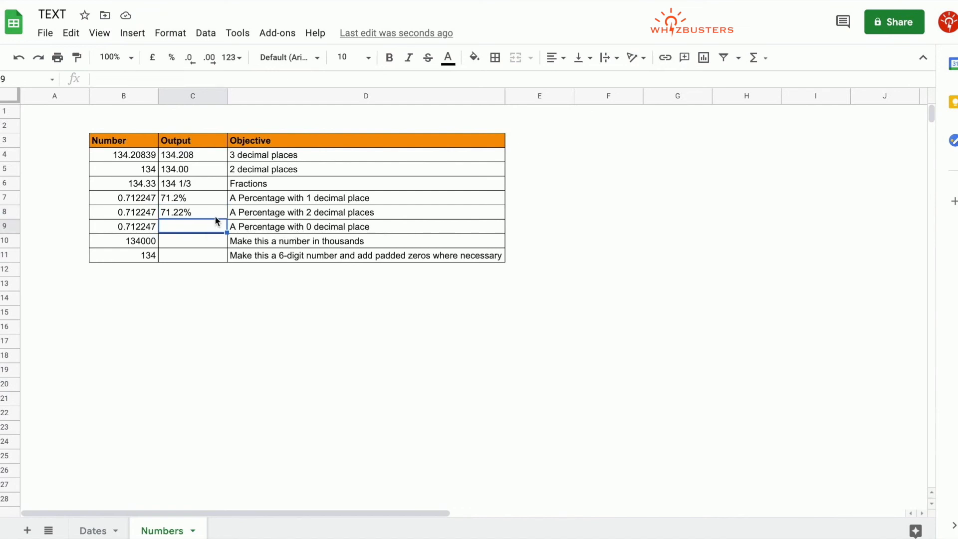
click(215, 217)
click(210, 231)
text(=text()
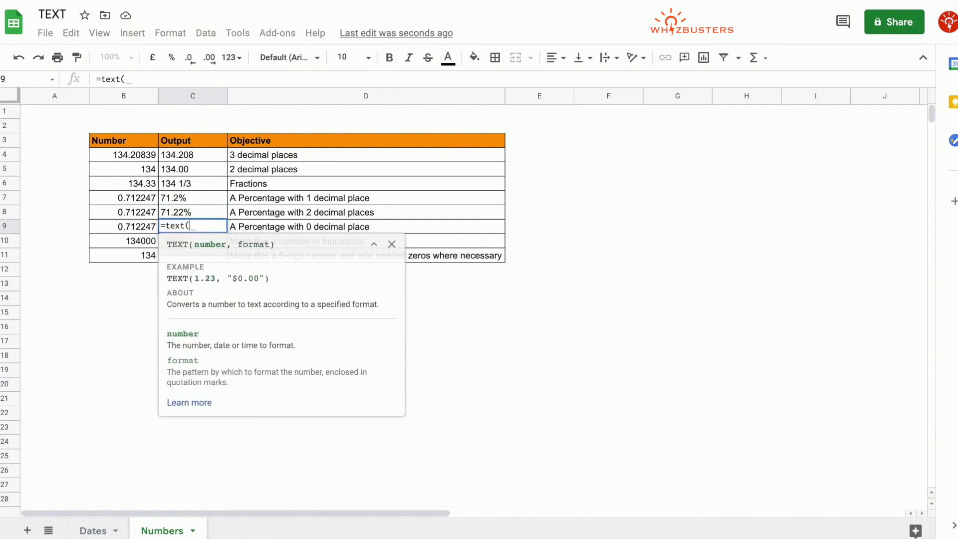
click(133, 230)
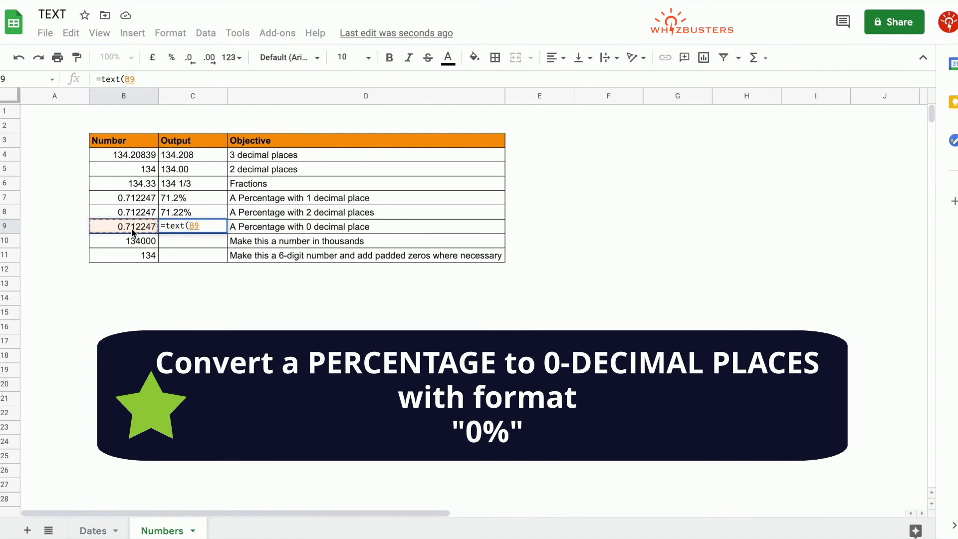
text(,)
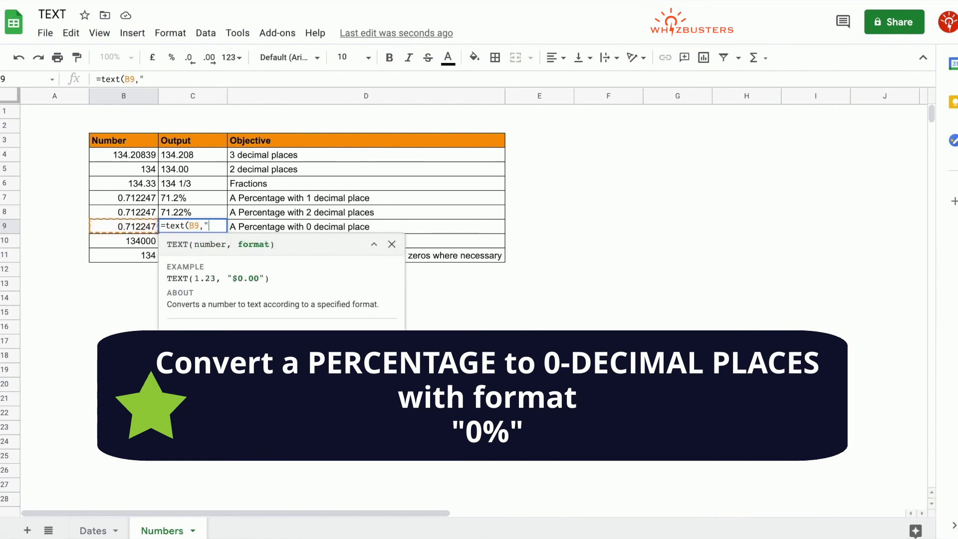
text("0%")
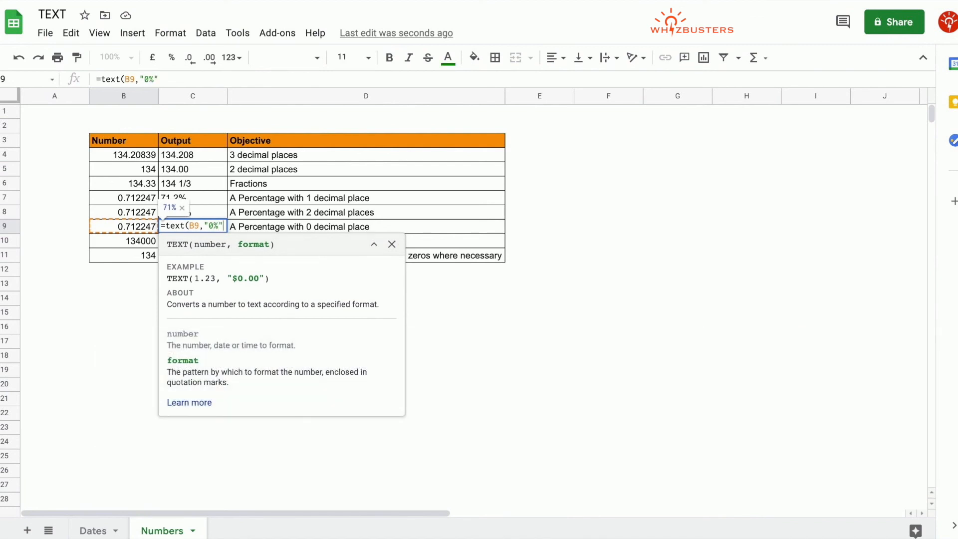
text())
key(Return)
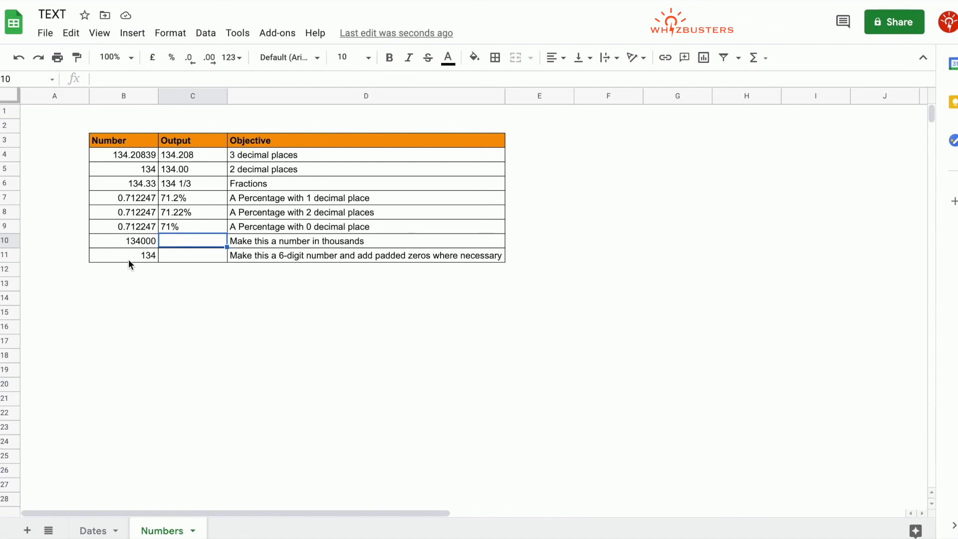
Step: Enter =text(B10,"0,K") in C10 to show the number in thousands with a K suffix
scroll(127, 264, down, 1)
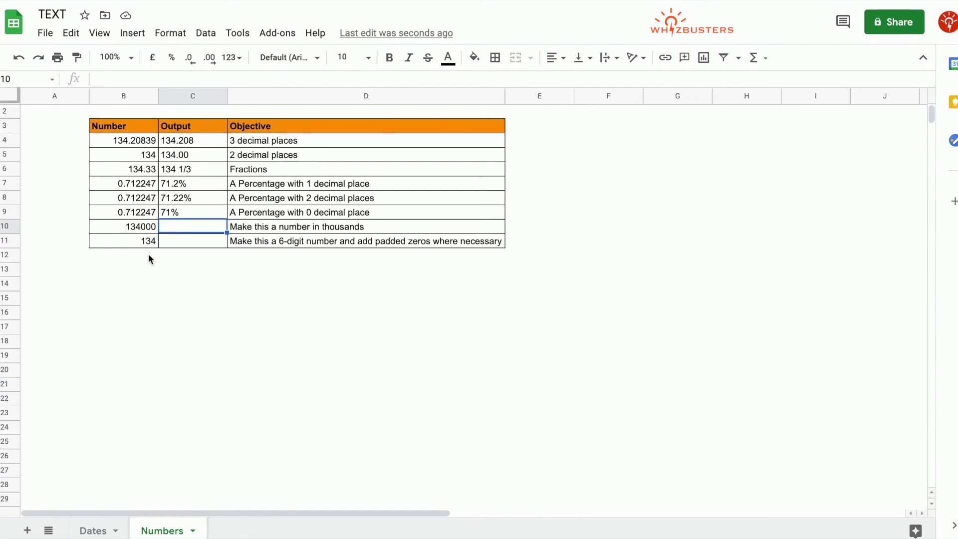
click(277, 229)
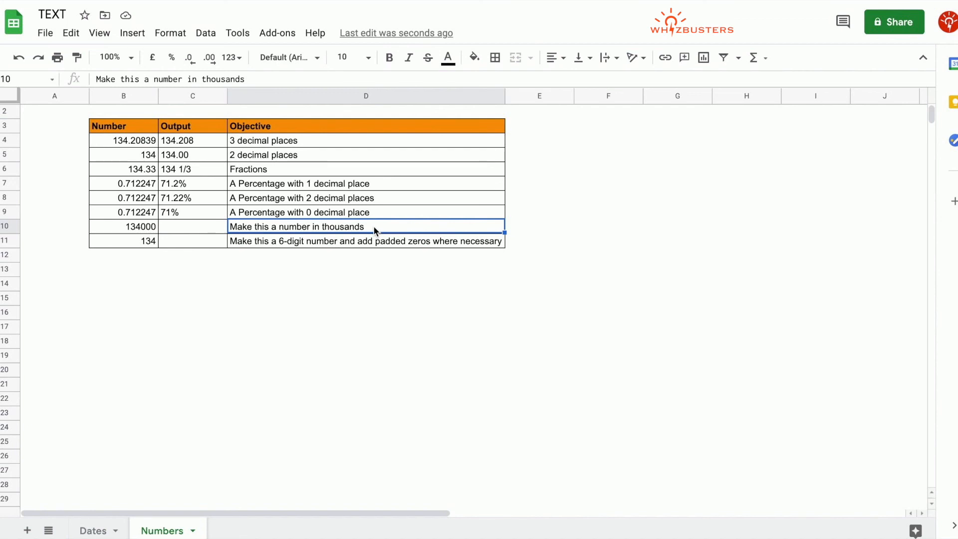
click(189, 229)
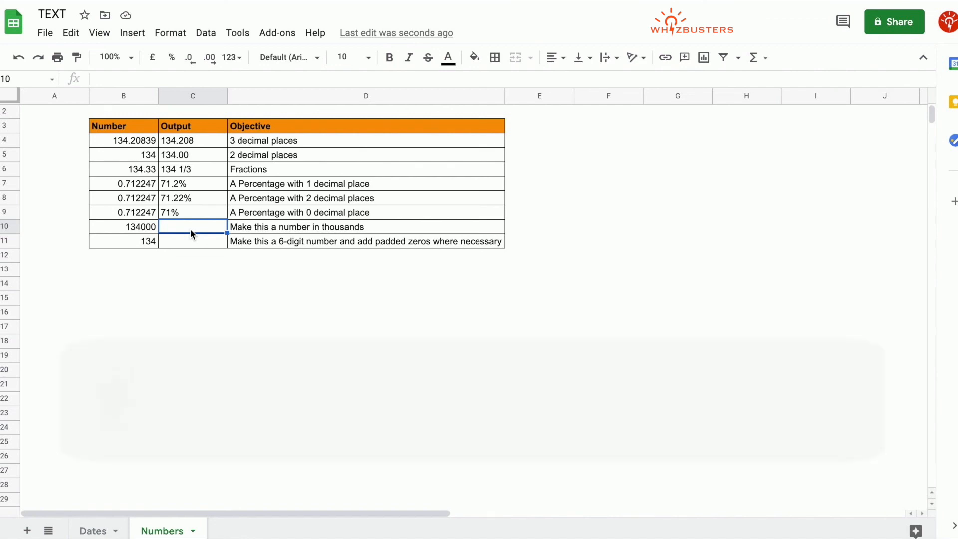
text(=t)
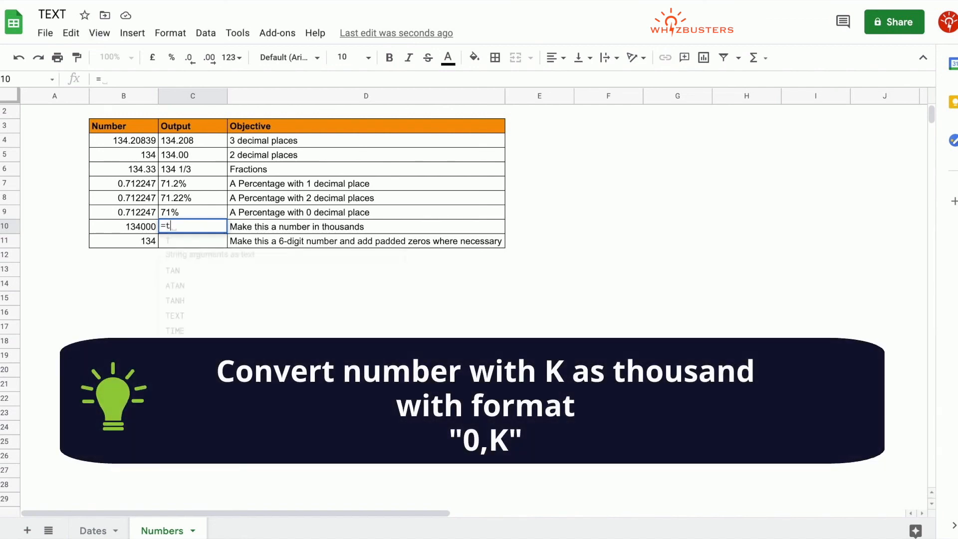
text(ext()
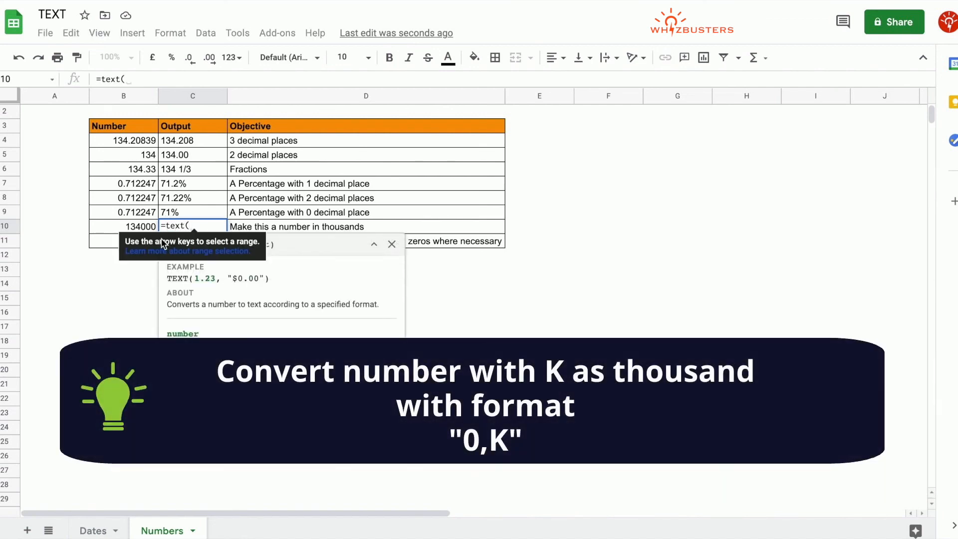
click(145, 226)
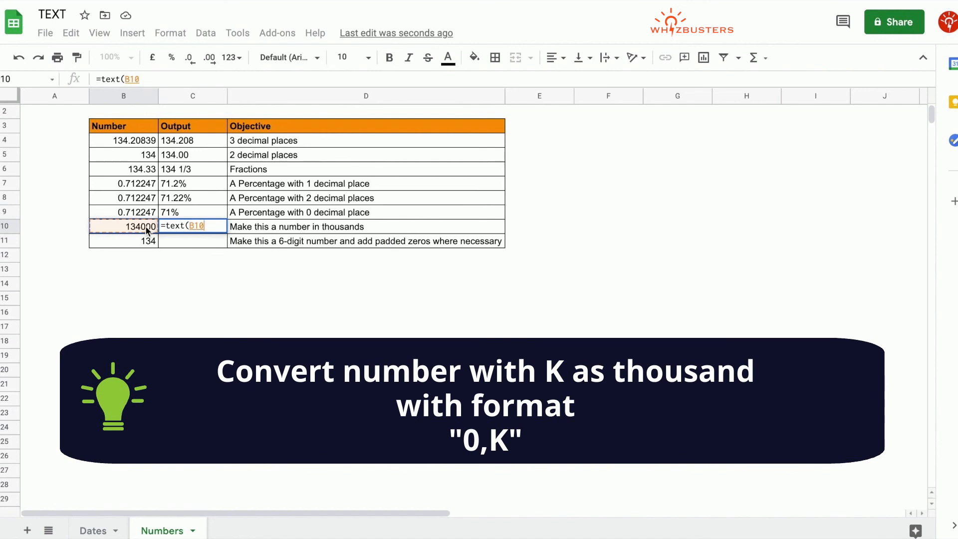
text(,)
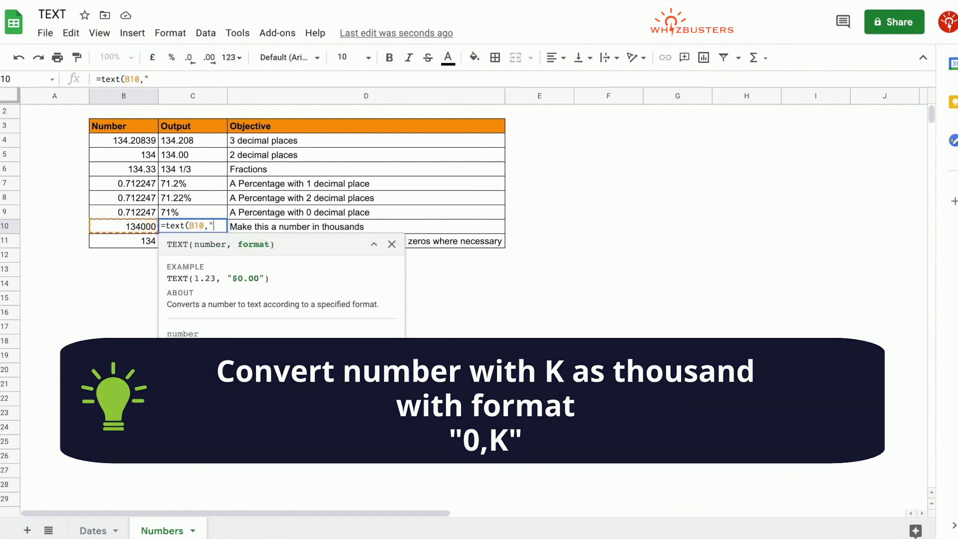
text("0,K)
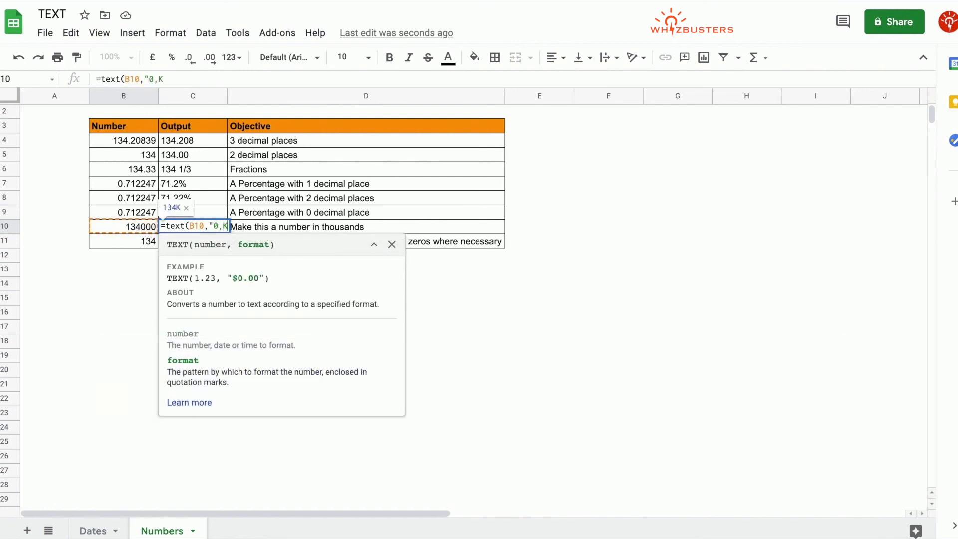
text("))
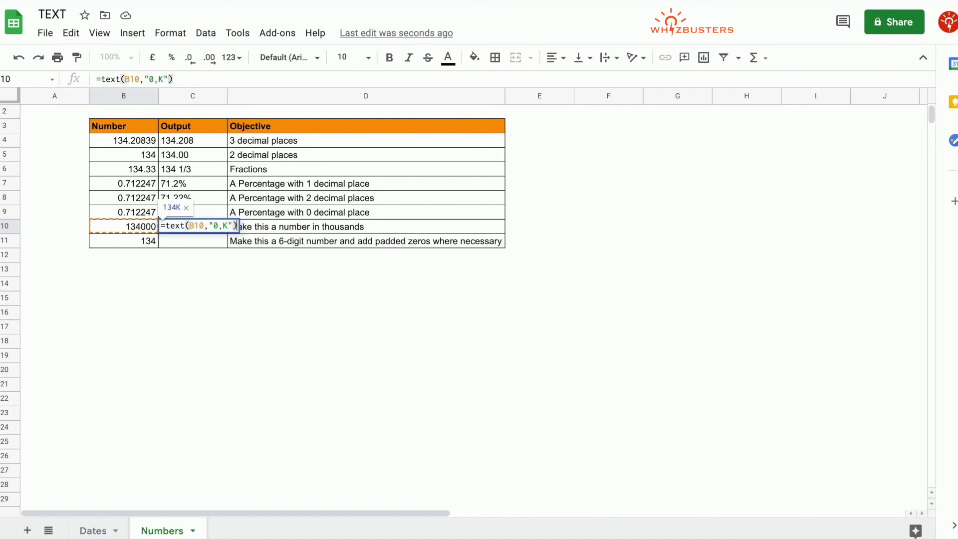
key(Return)
click(187, 229)
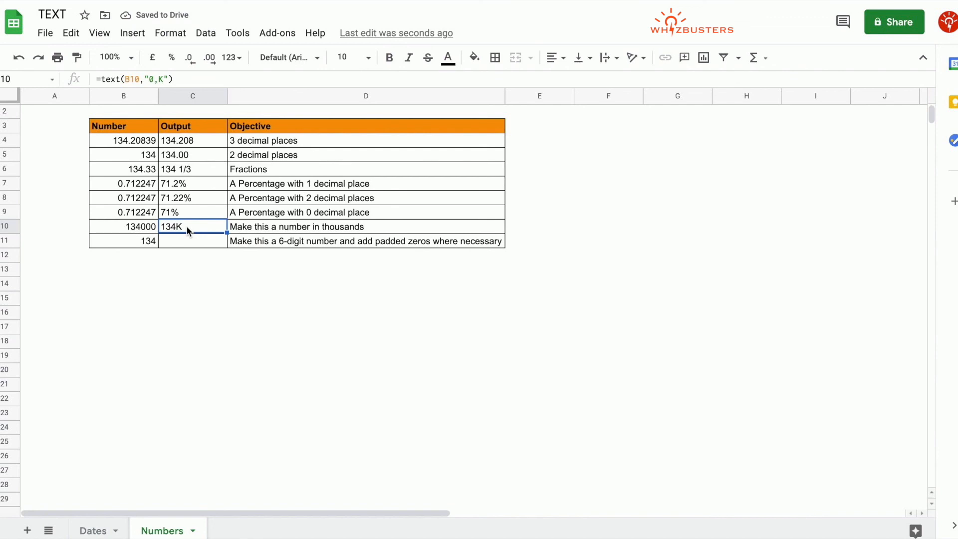
Step: Enter =text(B11,"000000") in C11 to pad the number with leading zeros to six digits
click(263, 244)
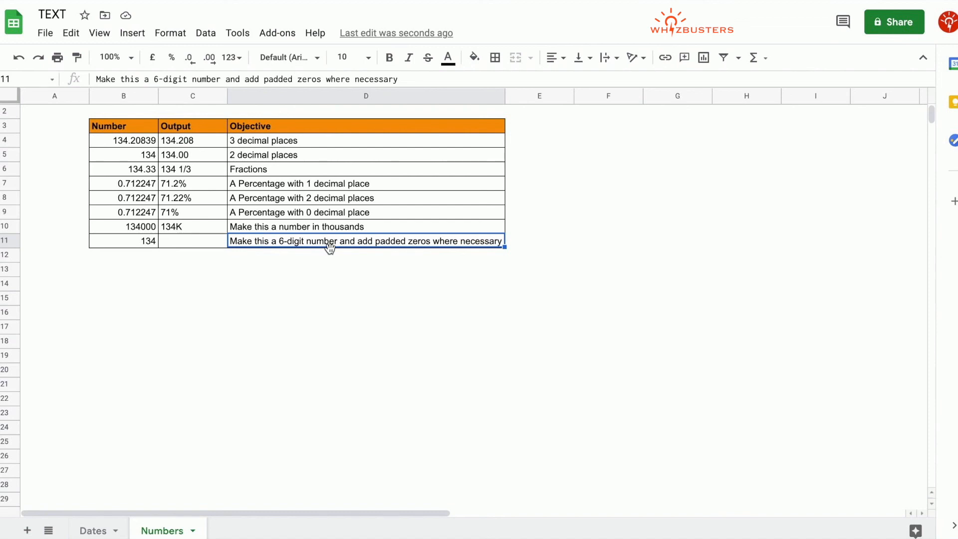
click(199, 242)
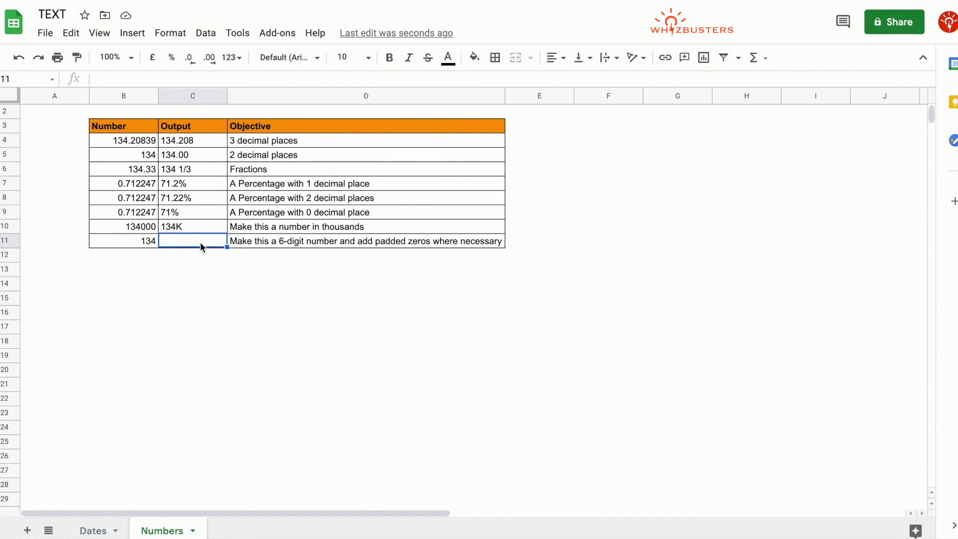
text(=text()
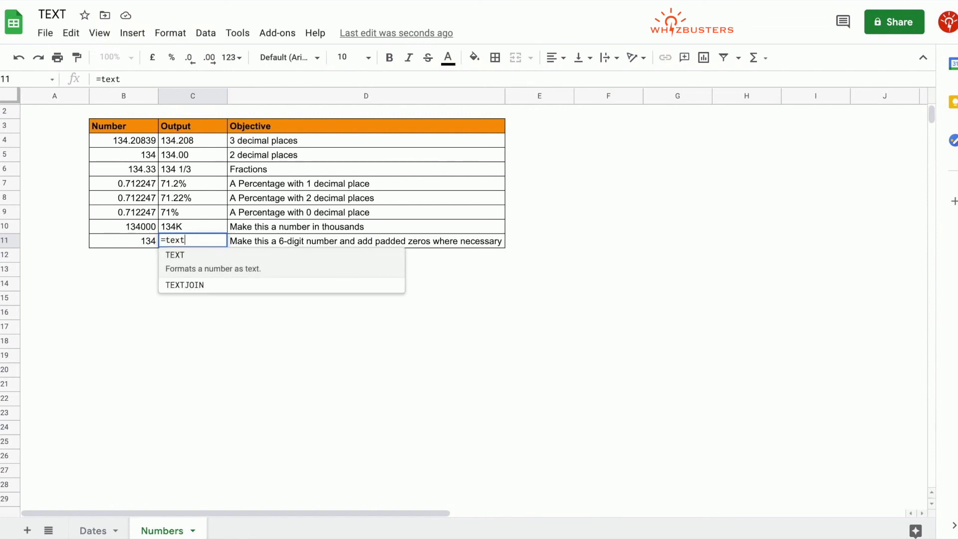
click(136, 242)
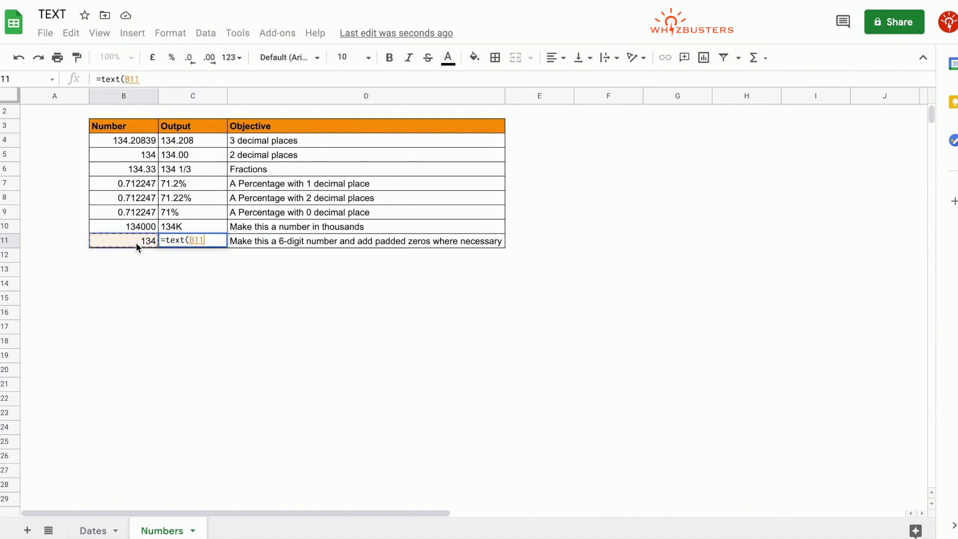
text(,)
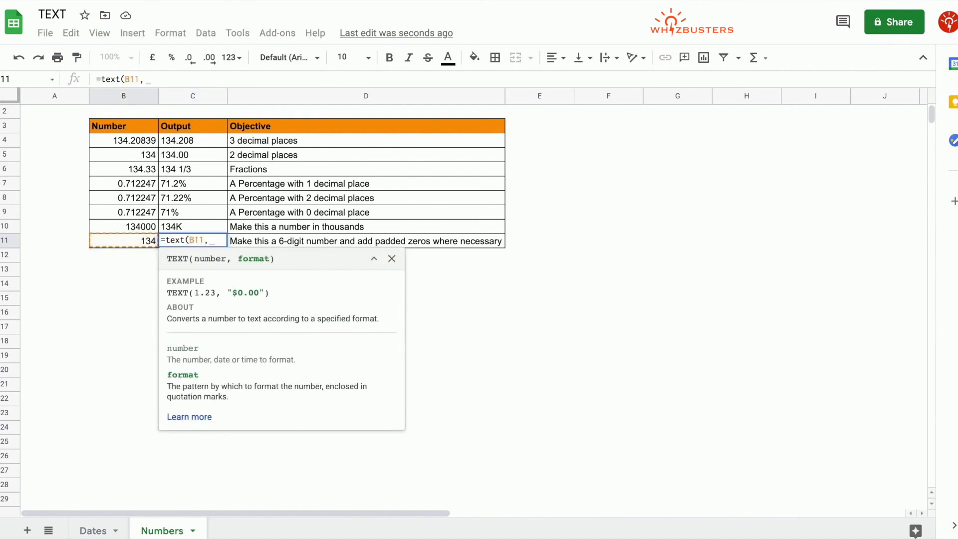
text("0)
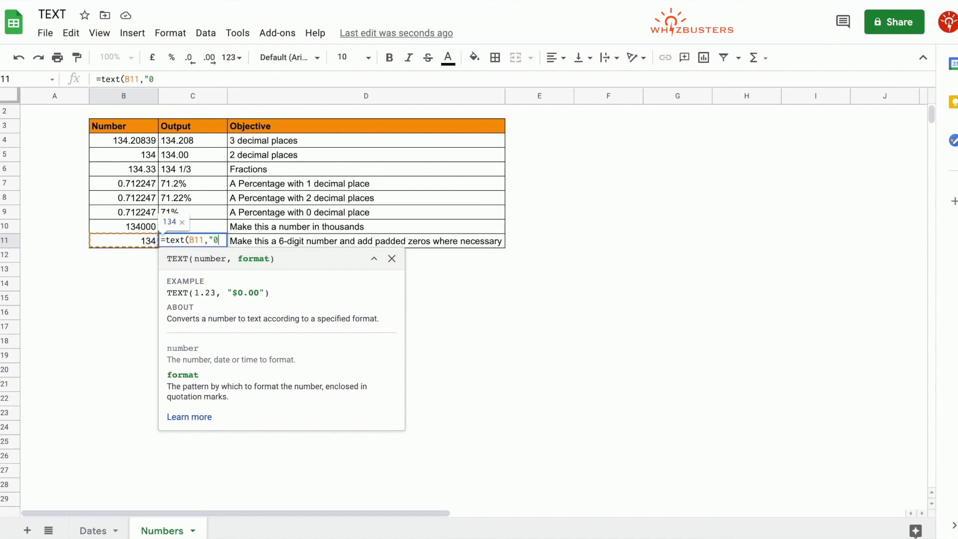
text(00000)
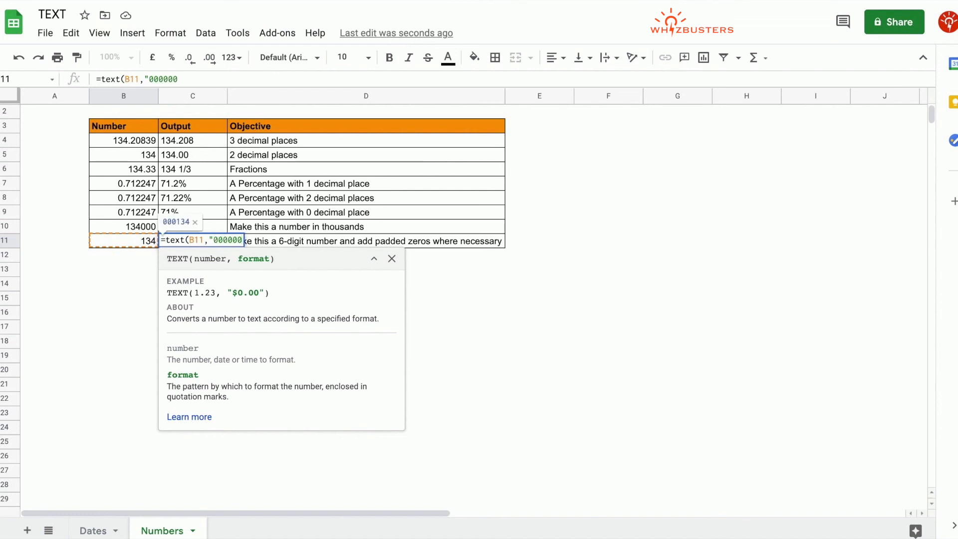
text("))
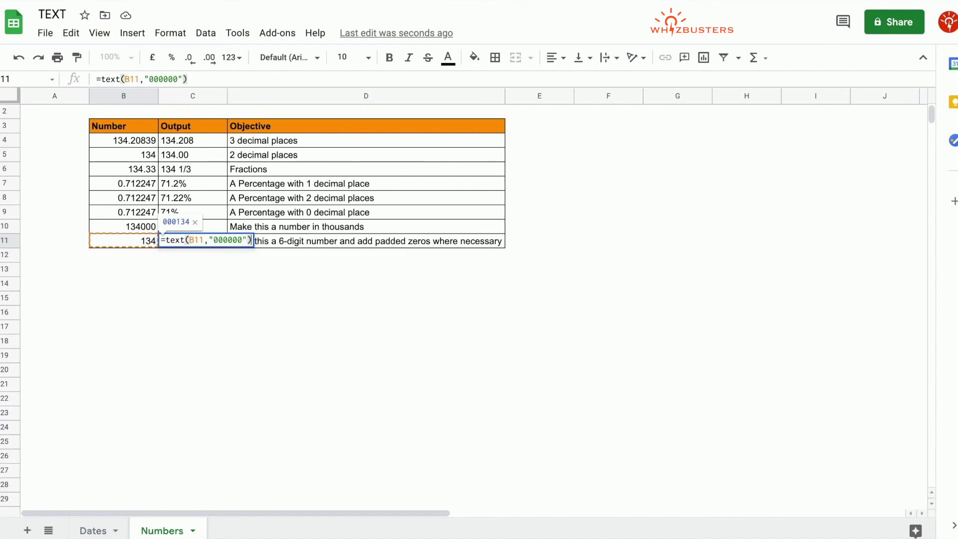
key(Return)
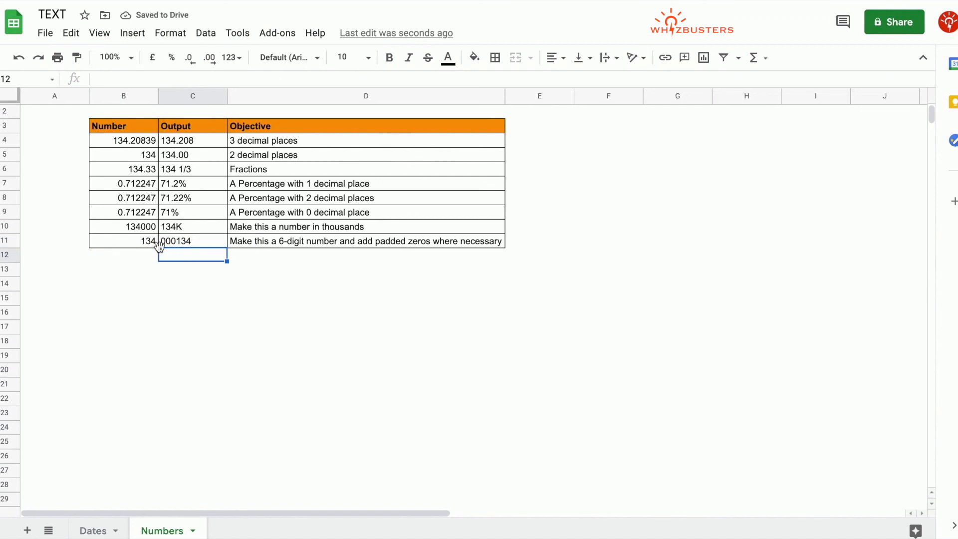
click(190, 241)
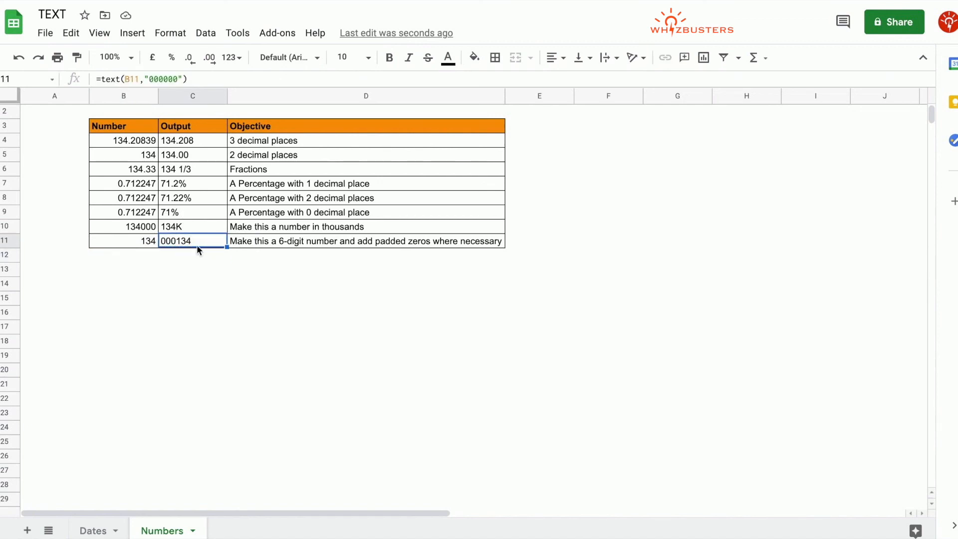